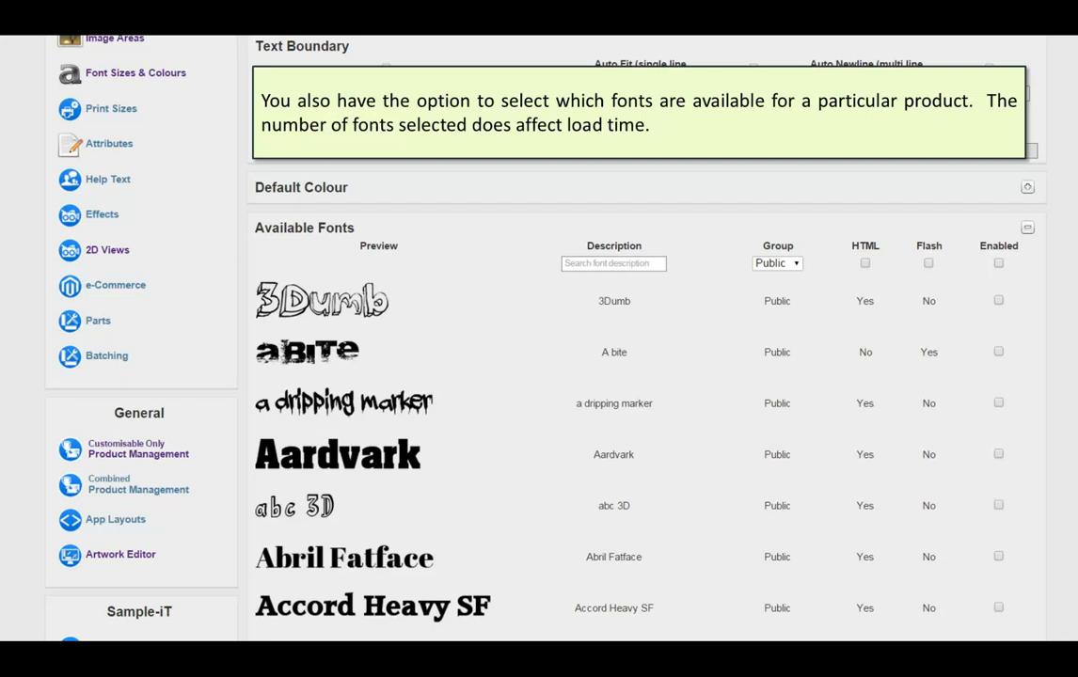
right_click(169, 51)
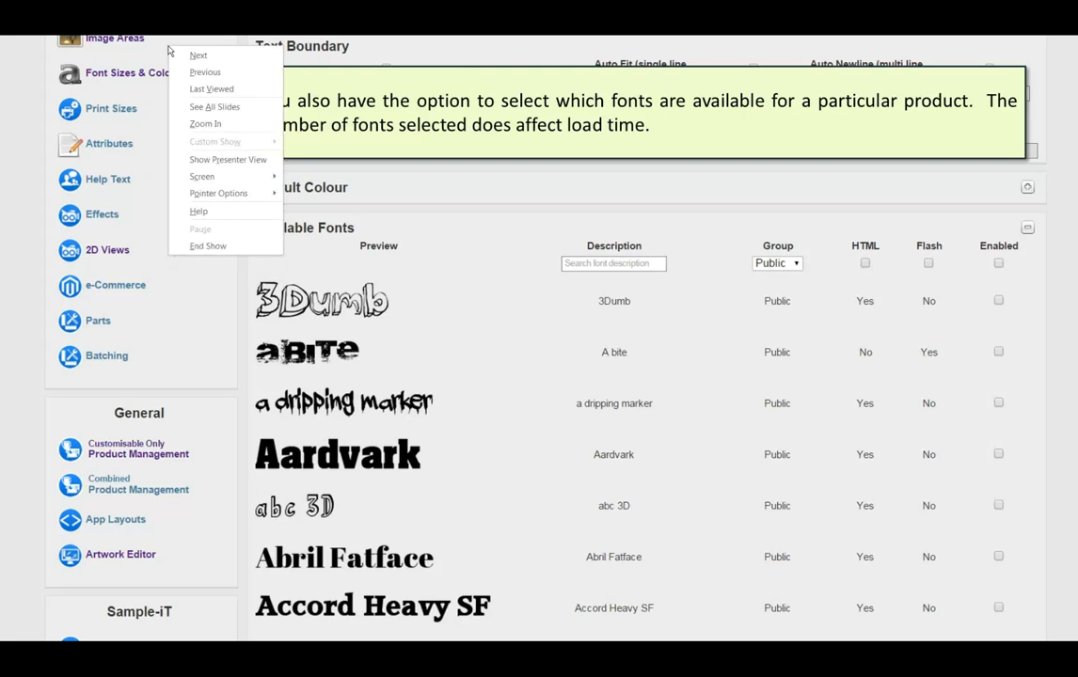
key("Escape")
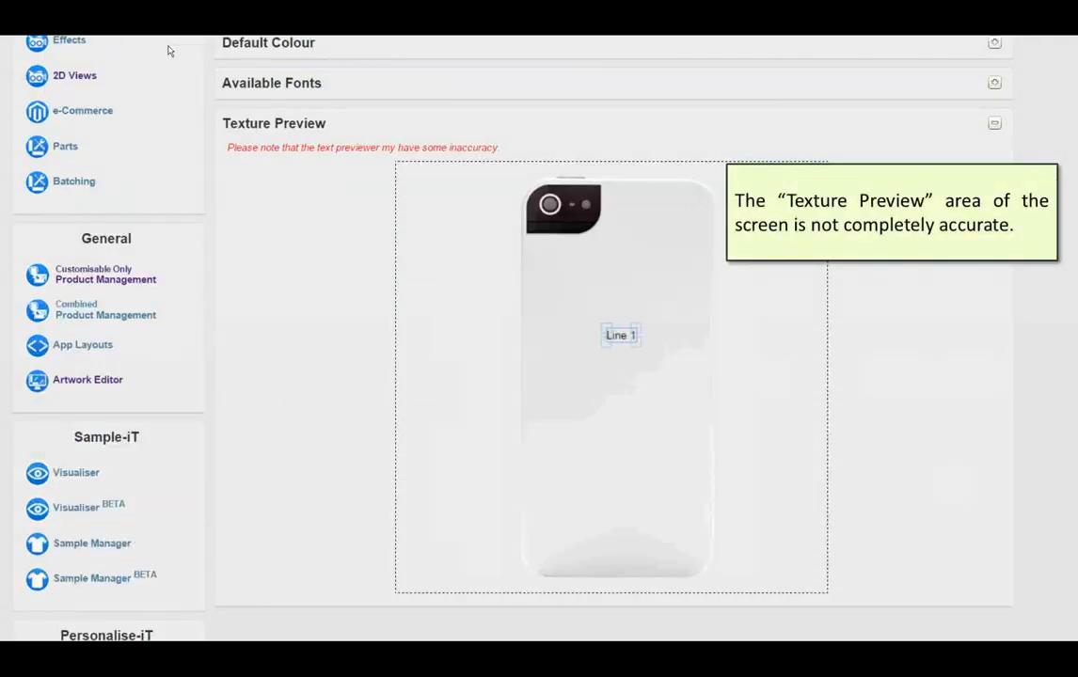
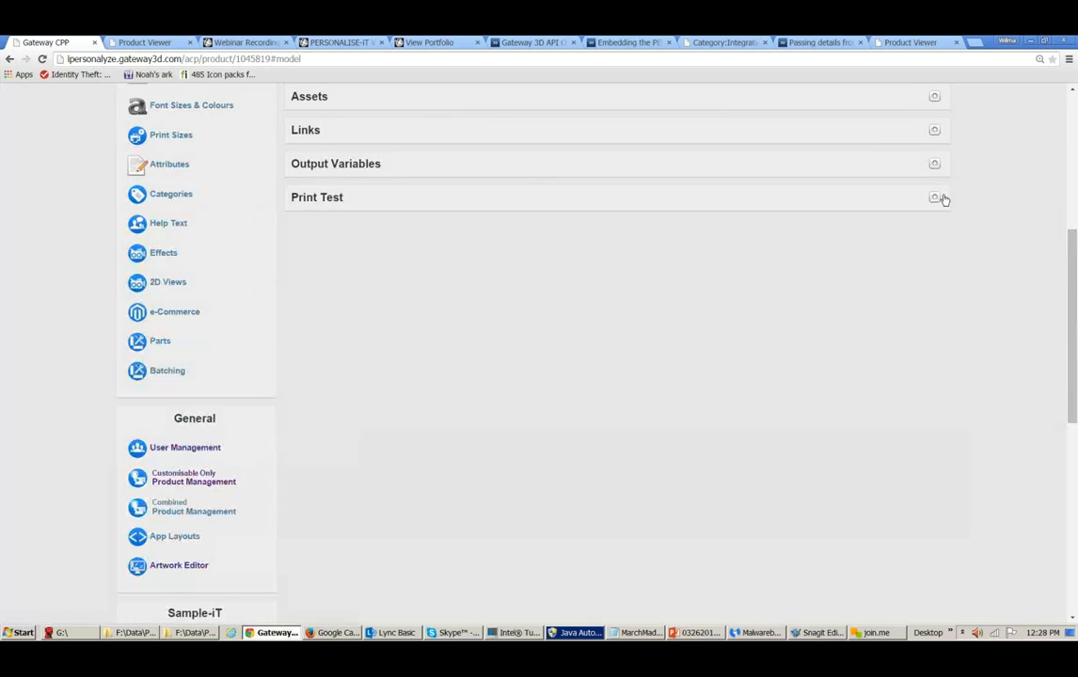
- Expand the Assets section of the Dog Hoodie product's details to review the product image options
left_click(934, 97)
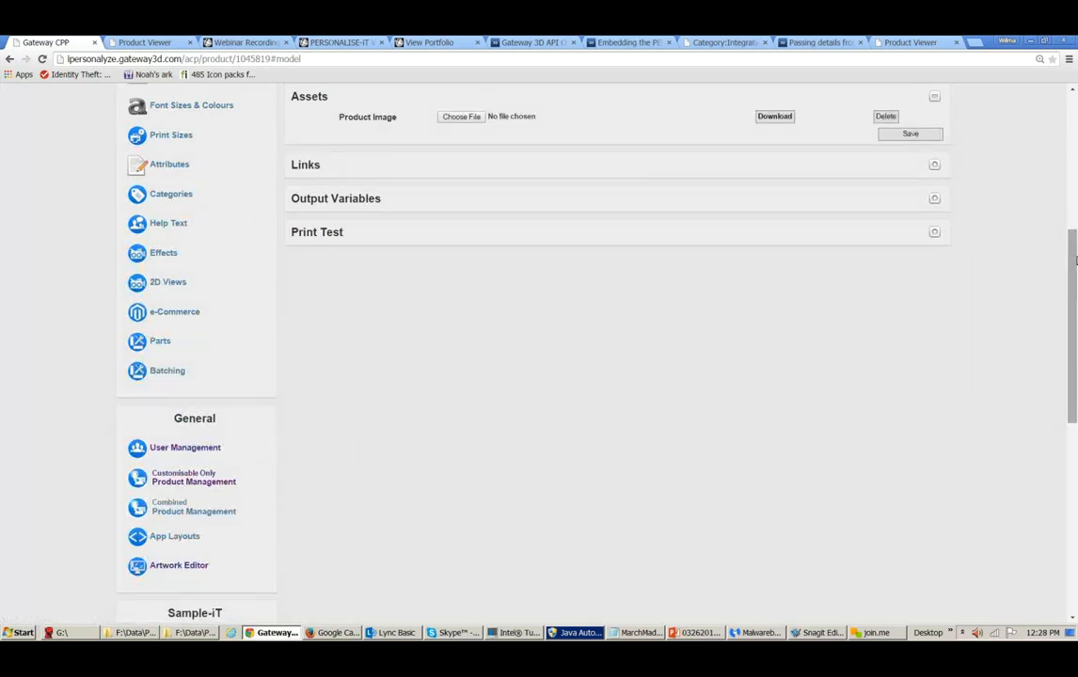
scroll(1052, 178, "up", 3)
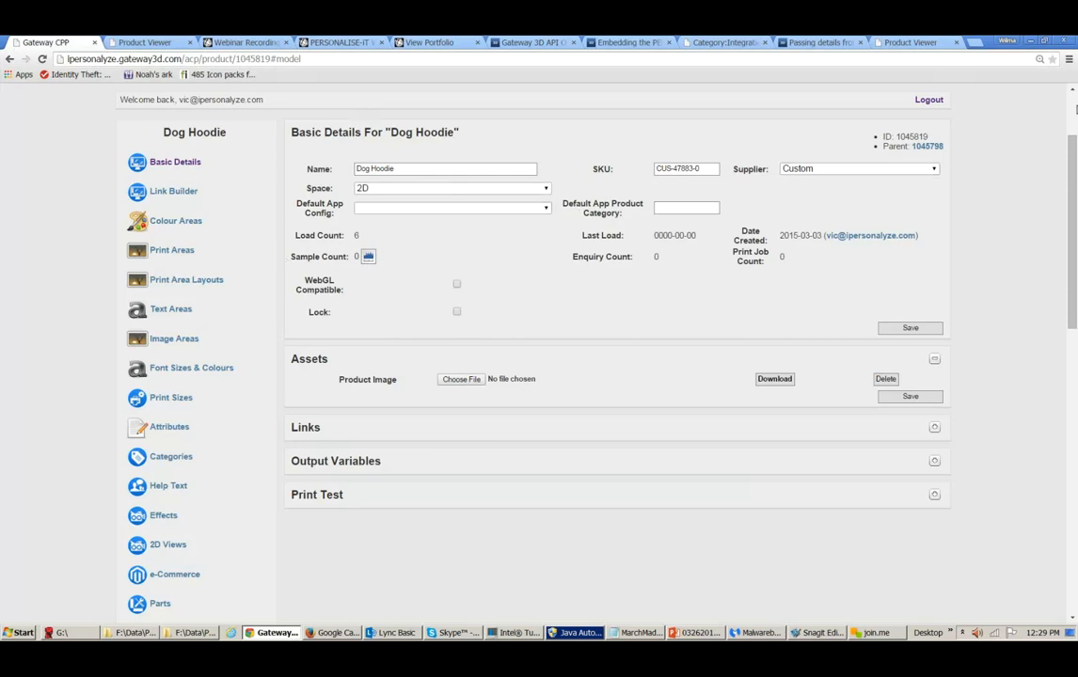
left_click(1073, 110)
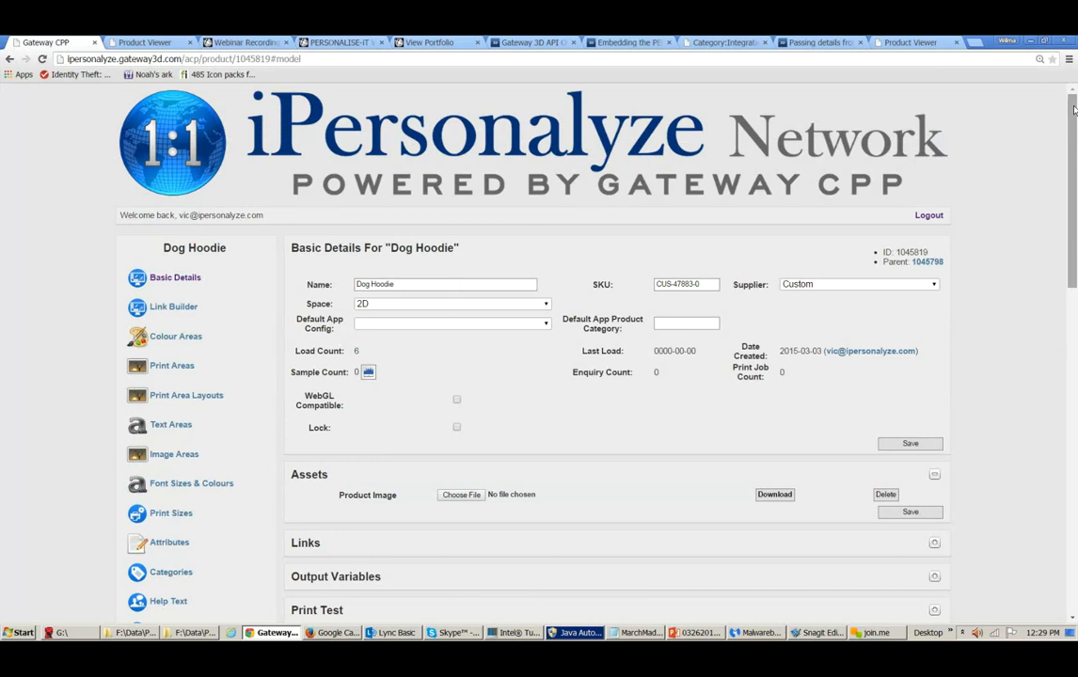
left_click_drag(1073, 110, 1073, 273)
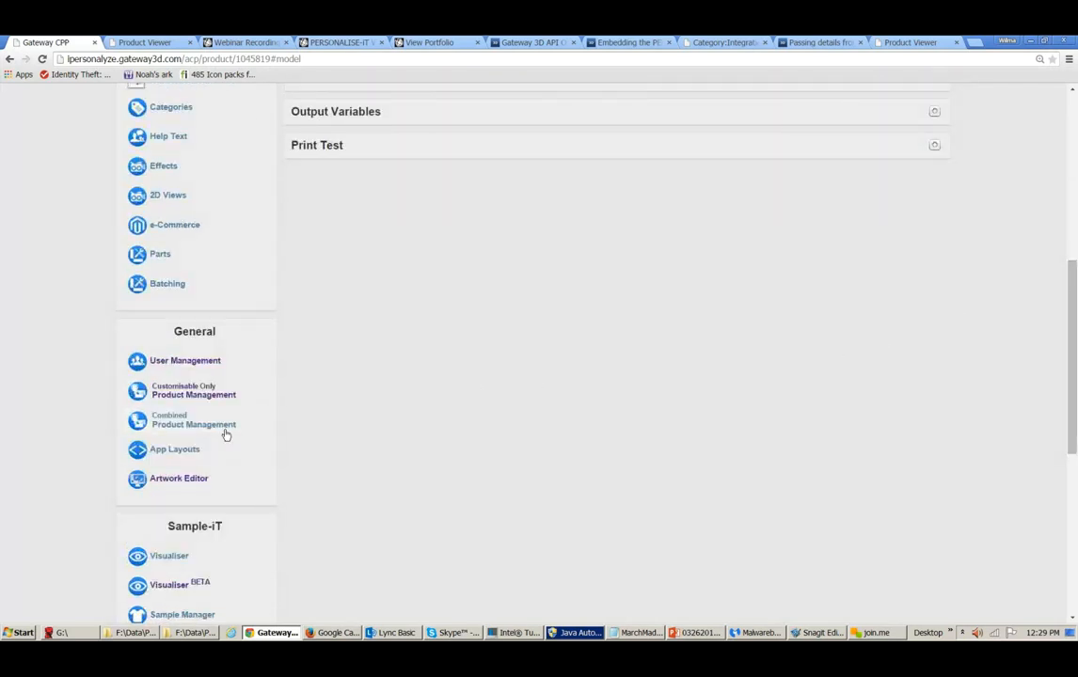
- Open Combined Product Management and filter the products by the Marvel USA (R) category
left_click(202, 391)
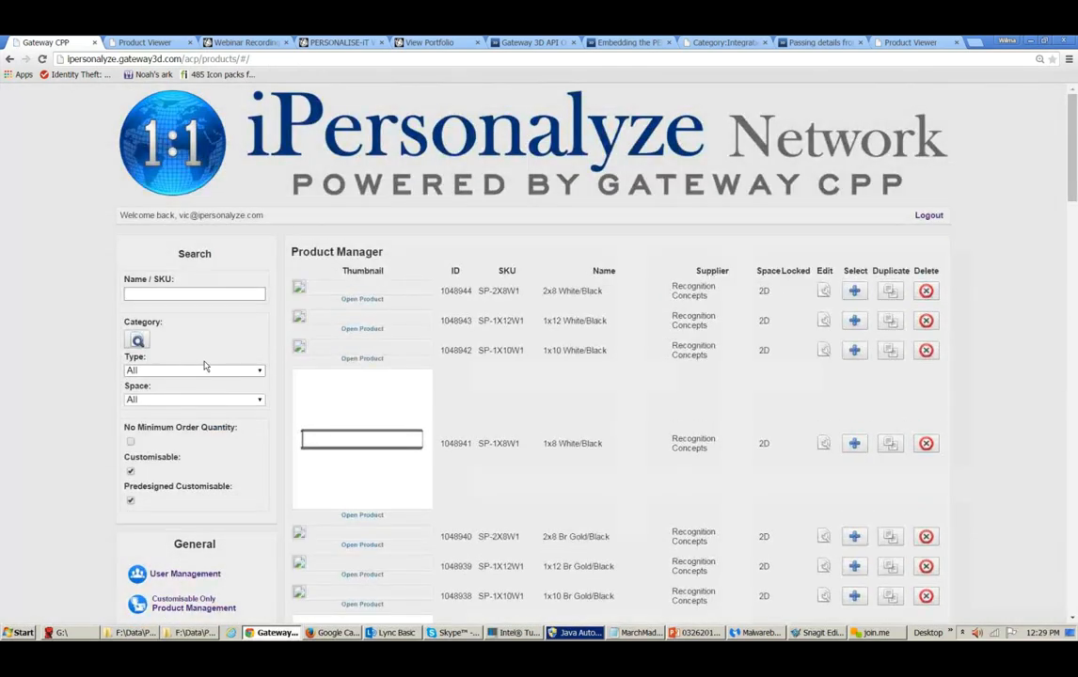
left_click(222, 294)
left_click(138, 343)
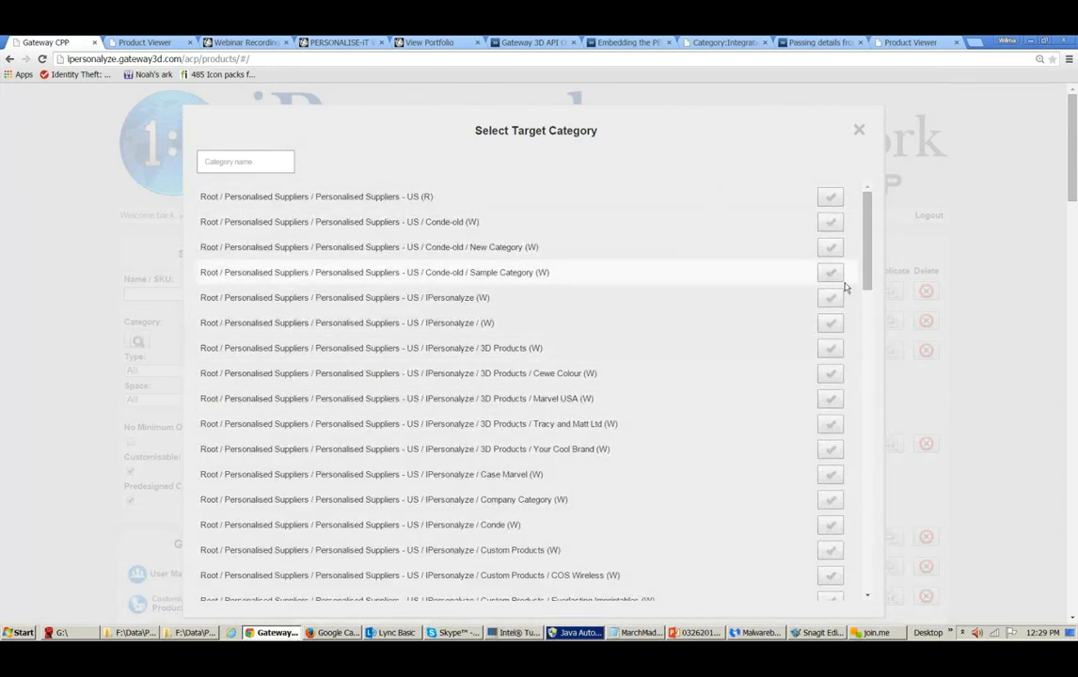
left_click_drag(870, 286, 865, 329)
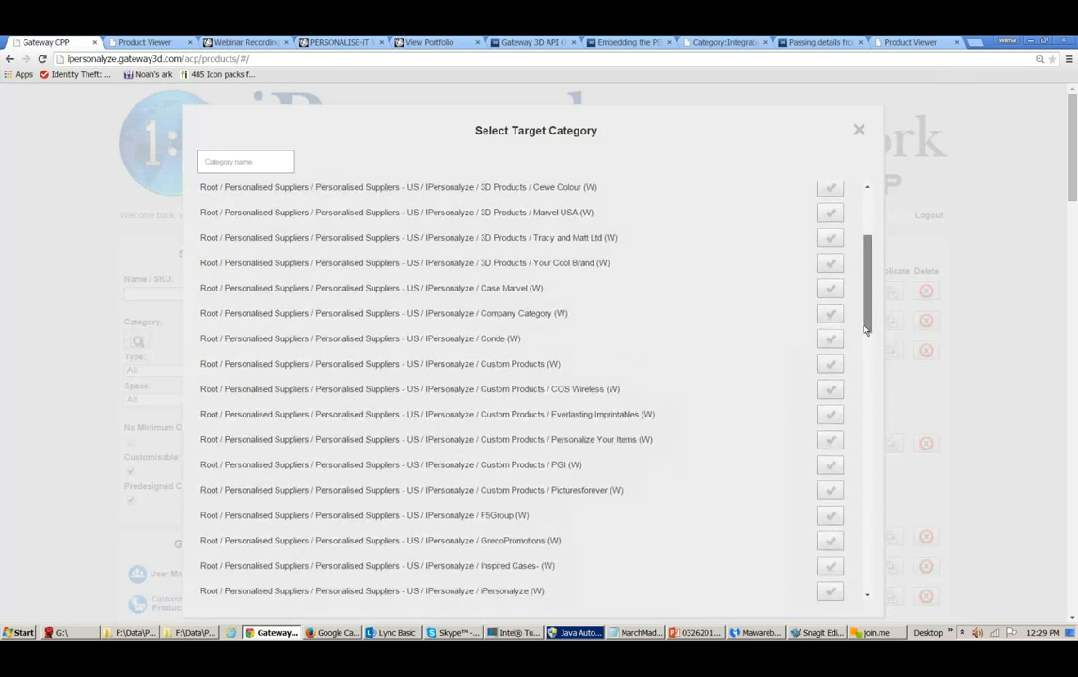
left_click_drag(865, 330, 864, 253)
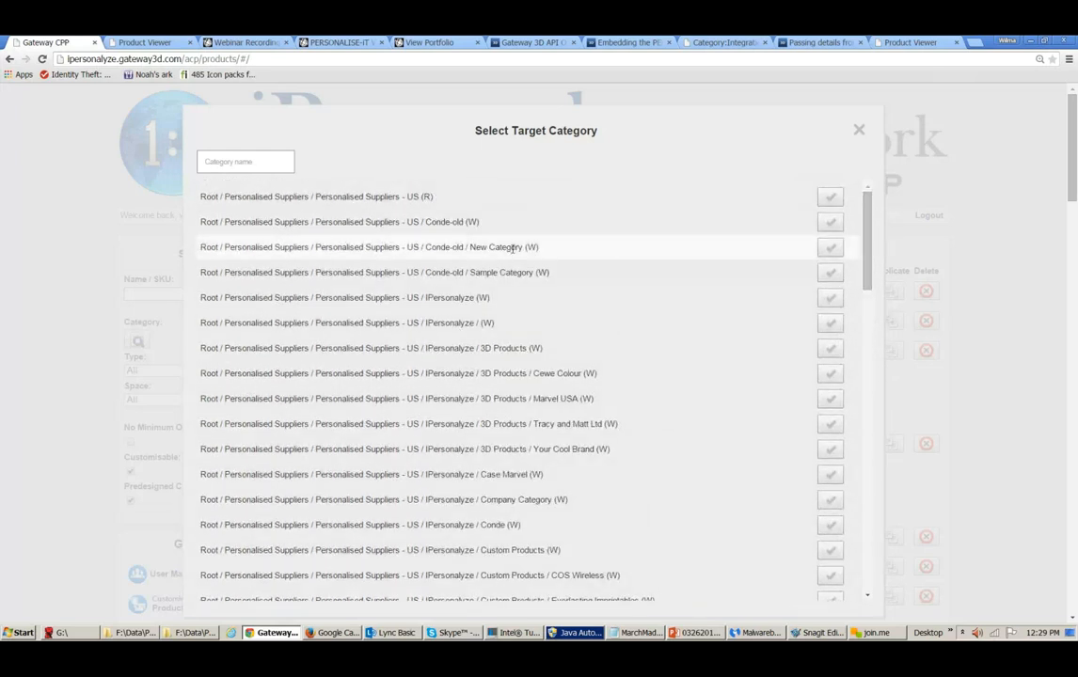
left_click(272, 168)
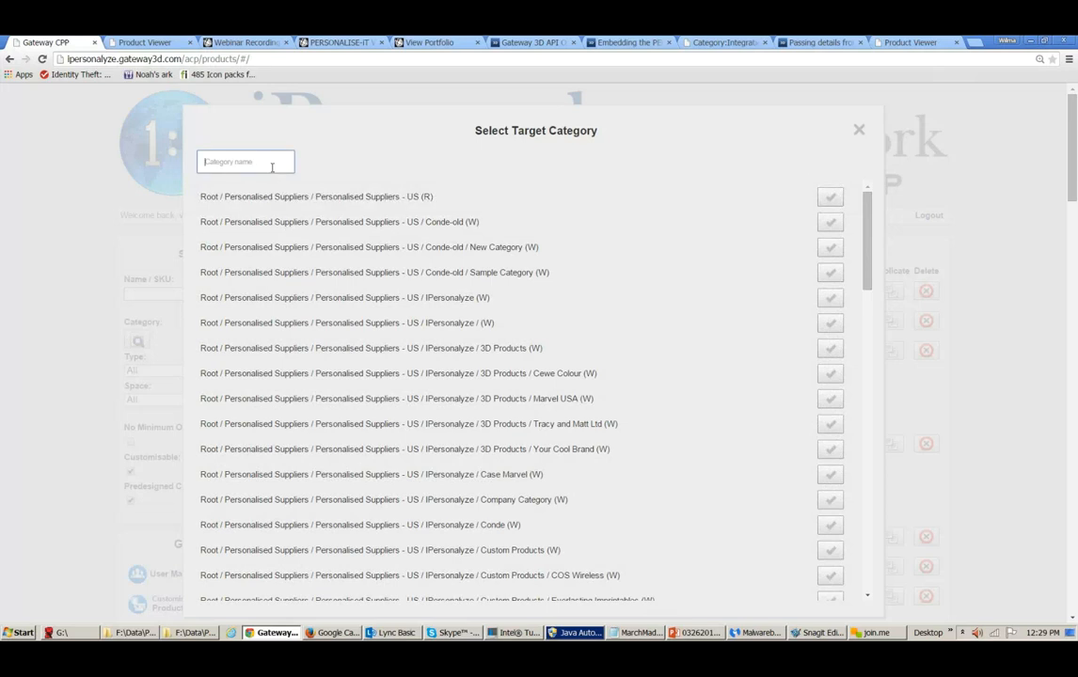
type("marve")
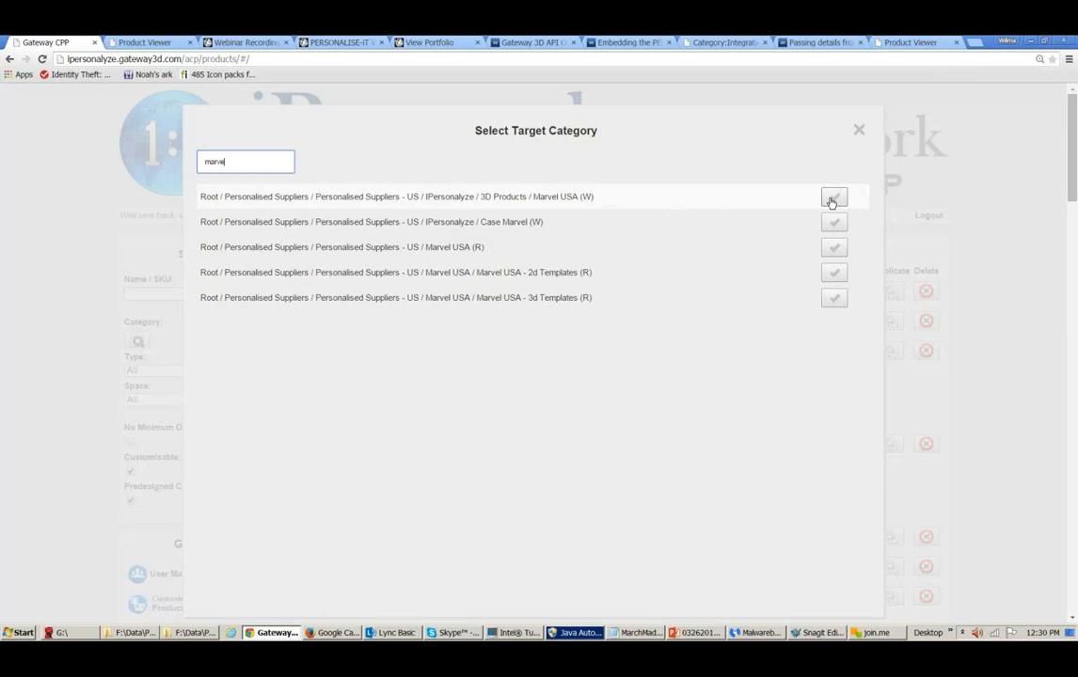
left_click(835, 248)
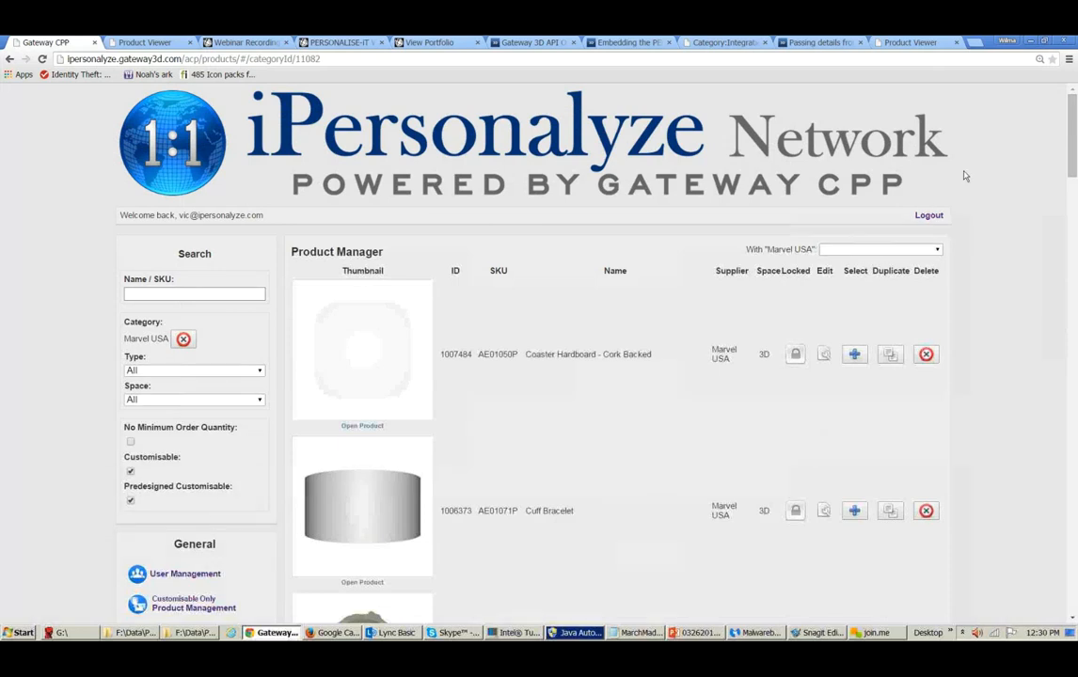
- Select the Pint Glass 17 oz product and copy the selection to the IPersonalyze / Company Category (W)
left_click_drag(1071, 141, 1041, 231)
scroll(1042, 245, "down", 3)
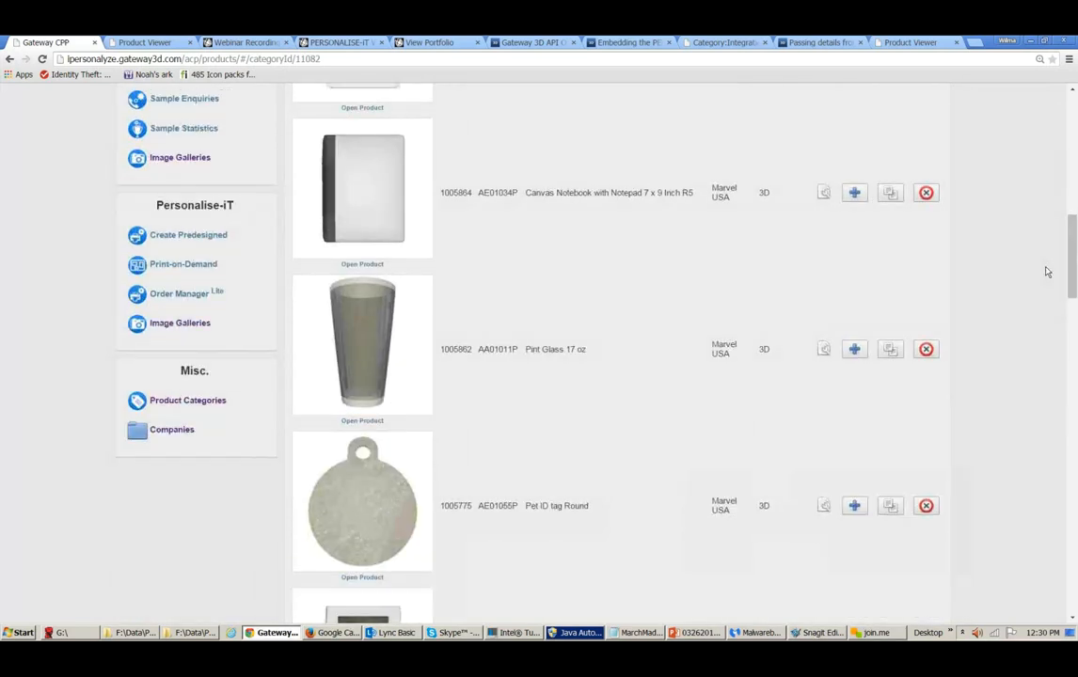
left_click(853, 352)
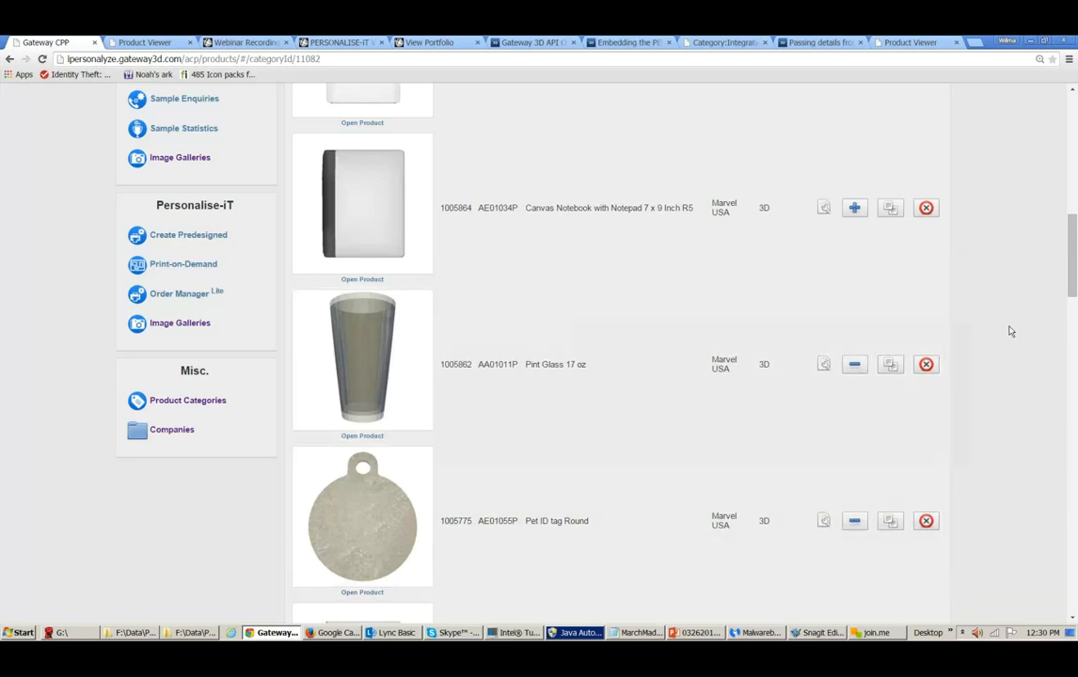
left_click_drag(1073, 276, 1057, 129)
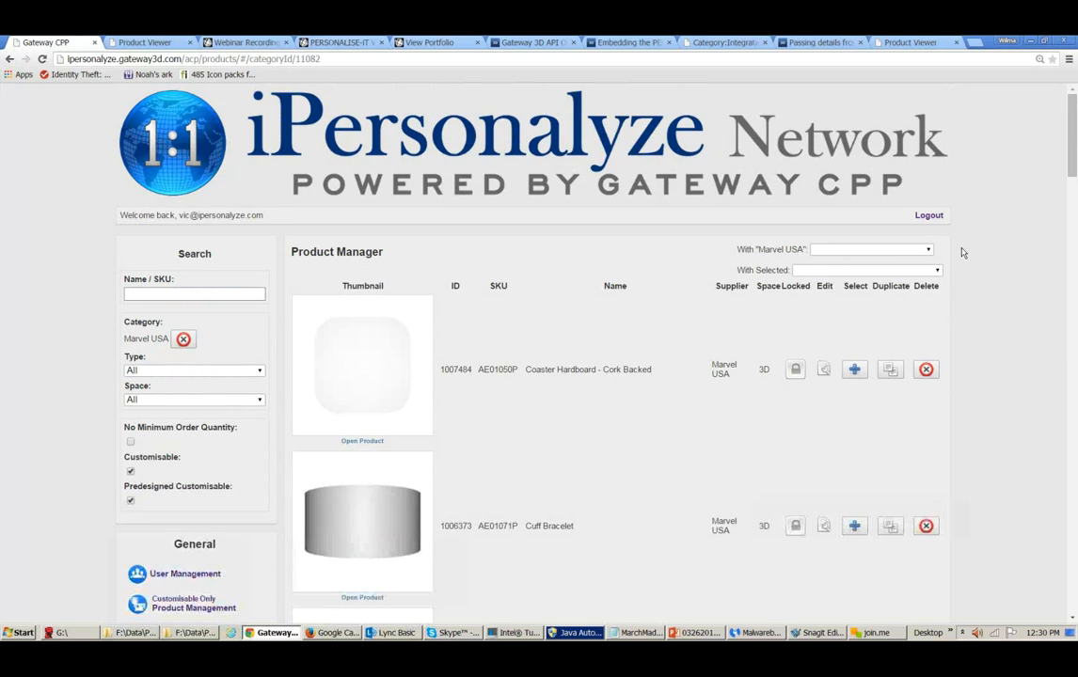
left_click(938, 271)
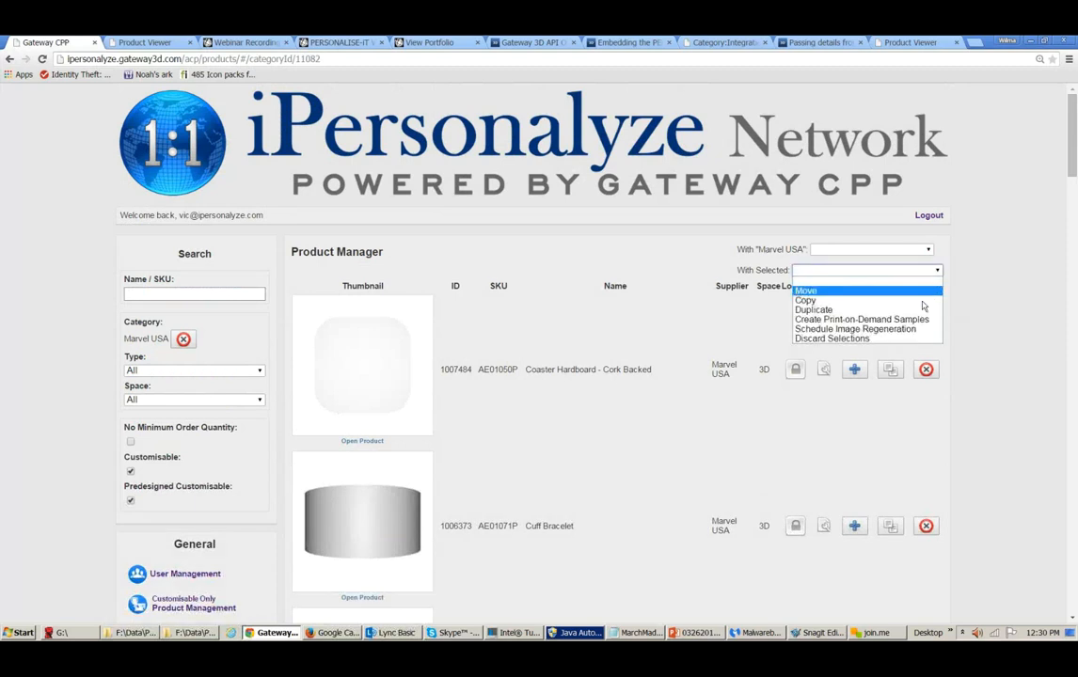
left_click(923, 302)
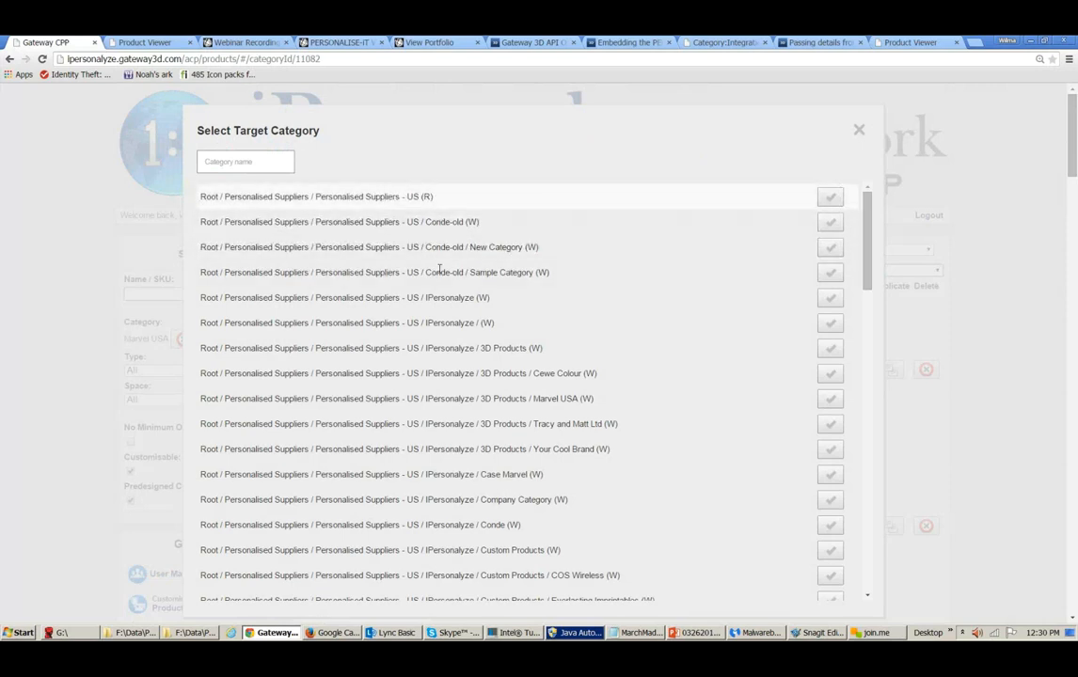
left_click(838, 504)
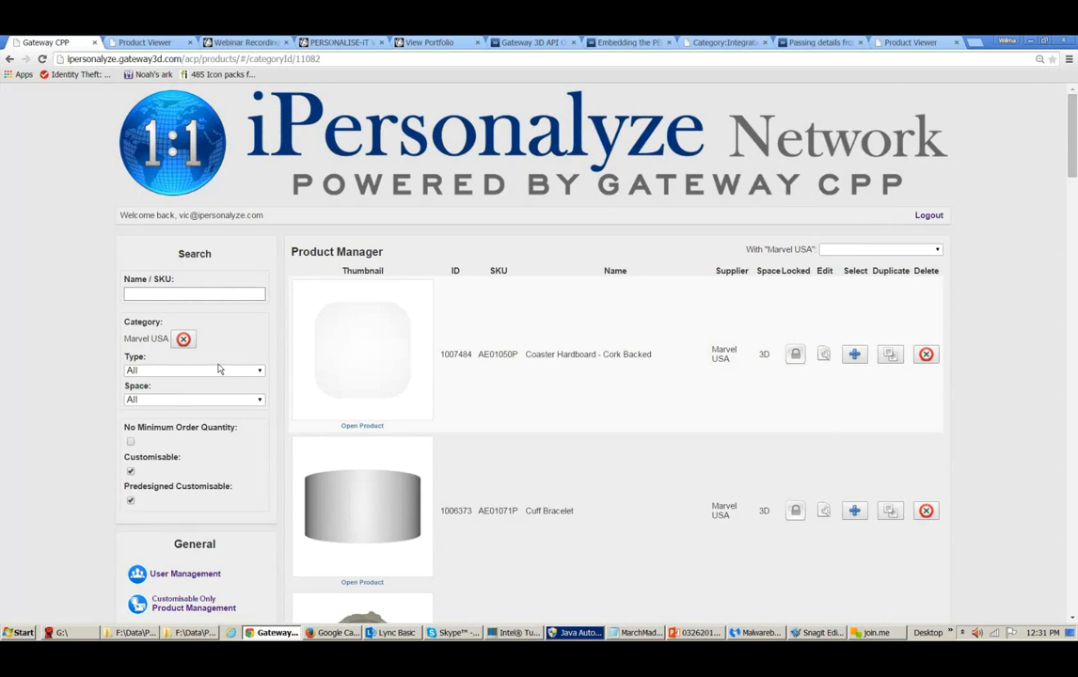
- Change the category filter to the IPersonalyze / Conde (W) category
left_click(184, 340)
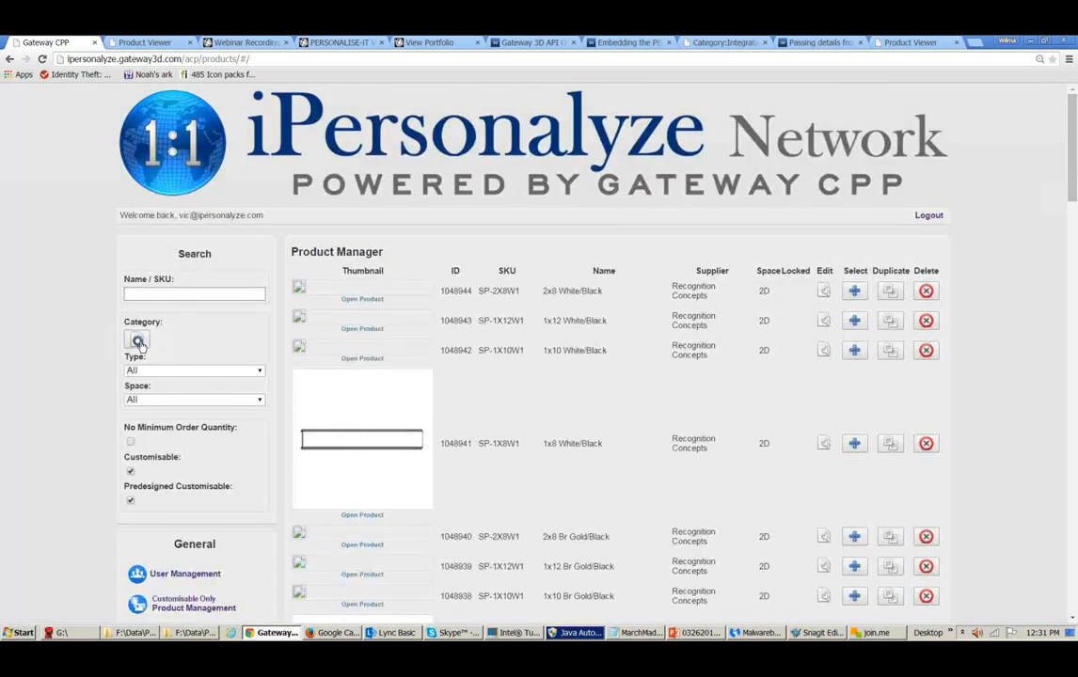
left_click(138, 342)
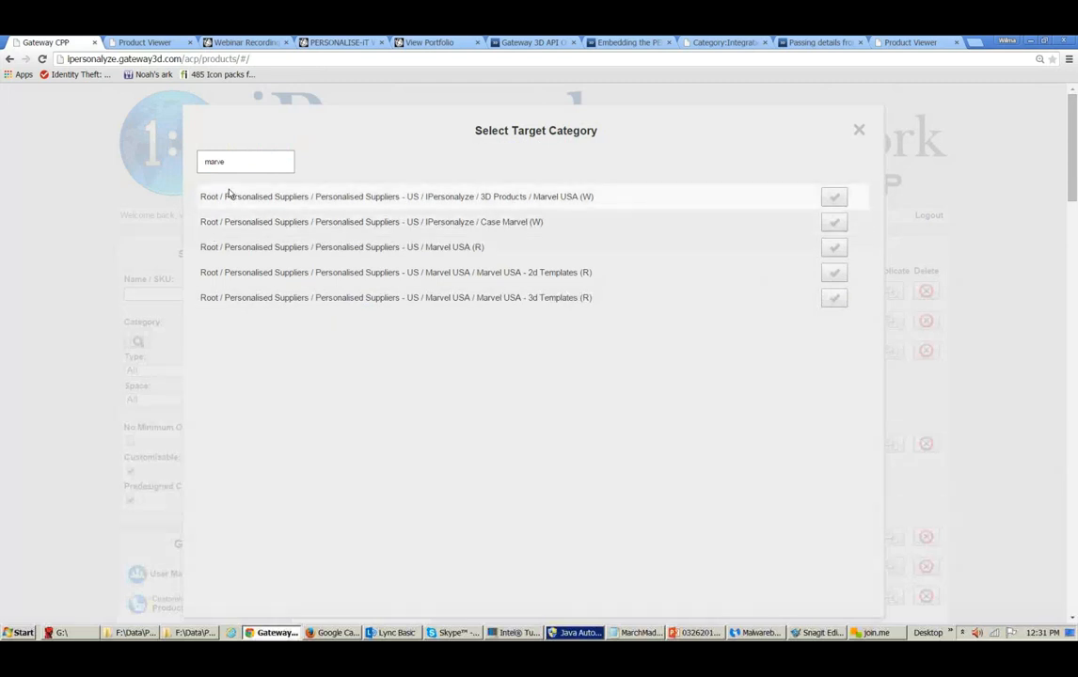
left_click_drag(235, 163, 194, 161)
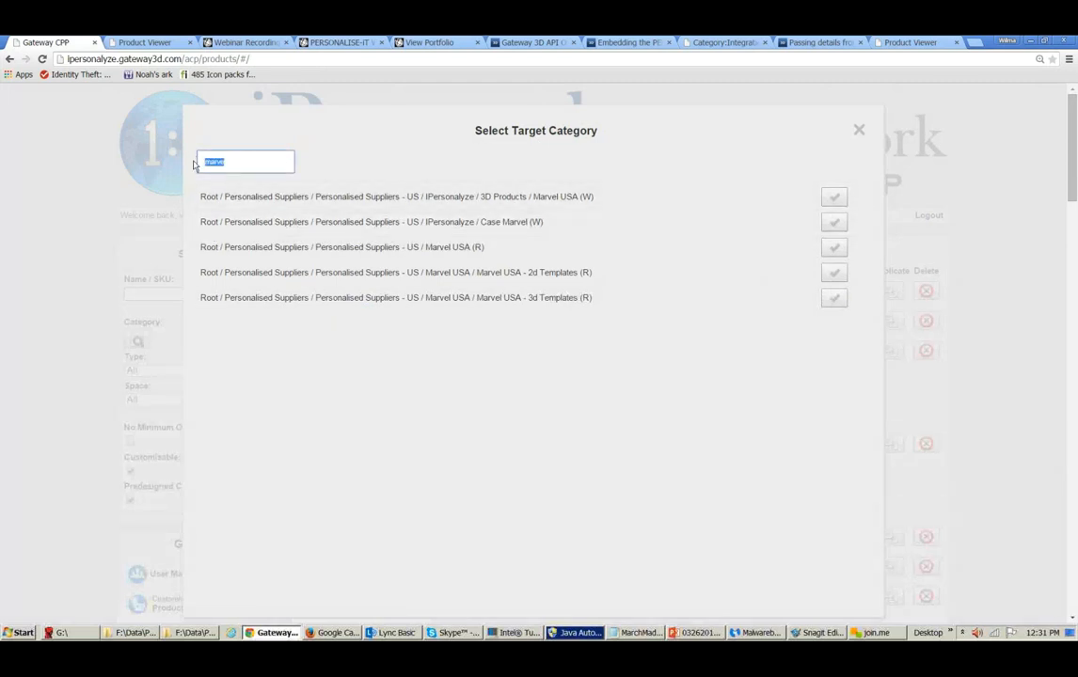
type("d")
type("onde")
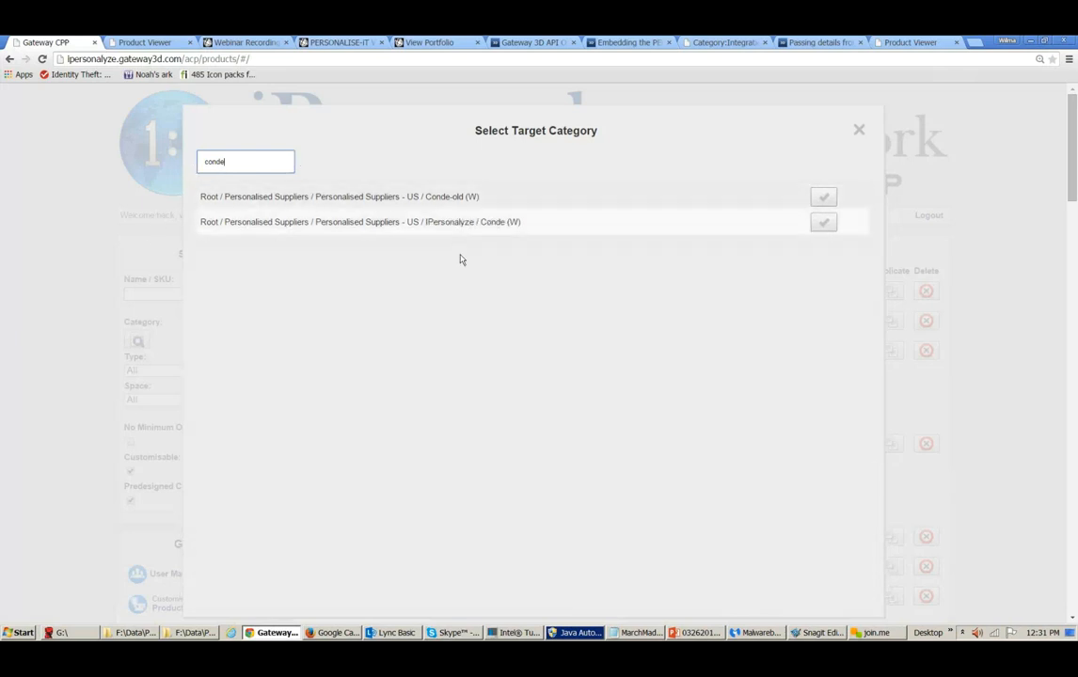
left_click(820, 223)
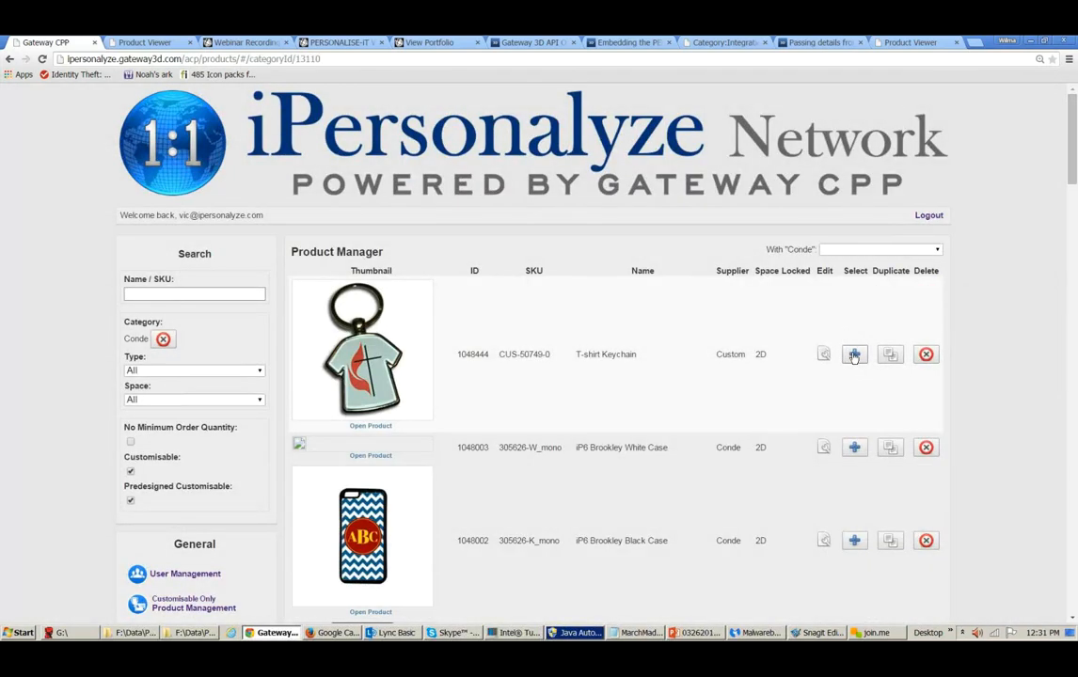
- Select the T-shirt Keychain, iP6 Brookley Black Case and Note 4 Grip Insert products
left_click(854, 354)
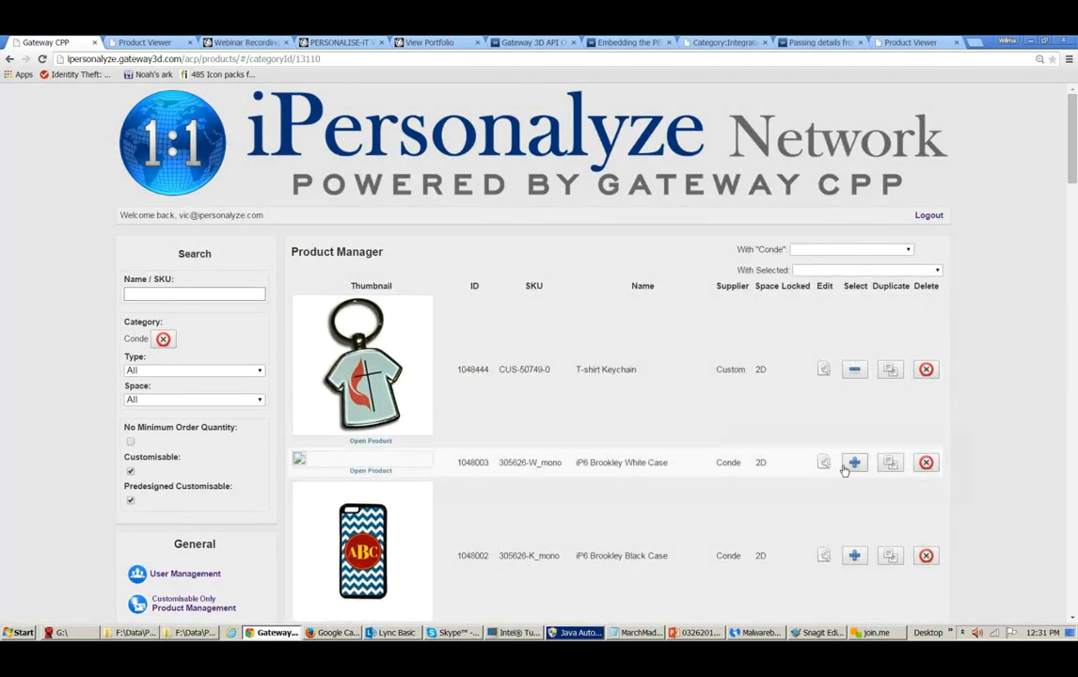
left_click(854, 556)
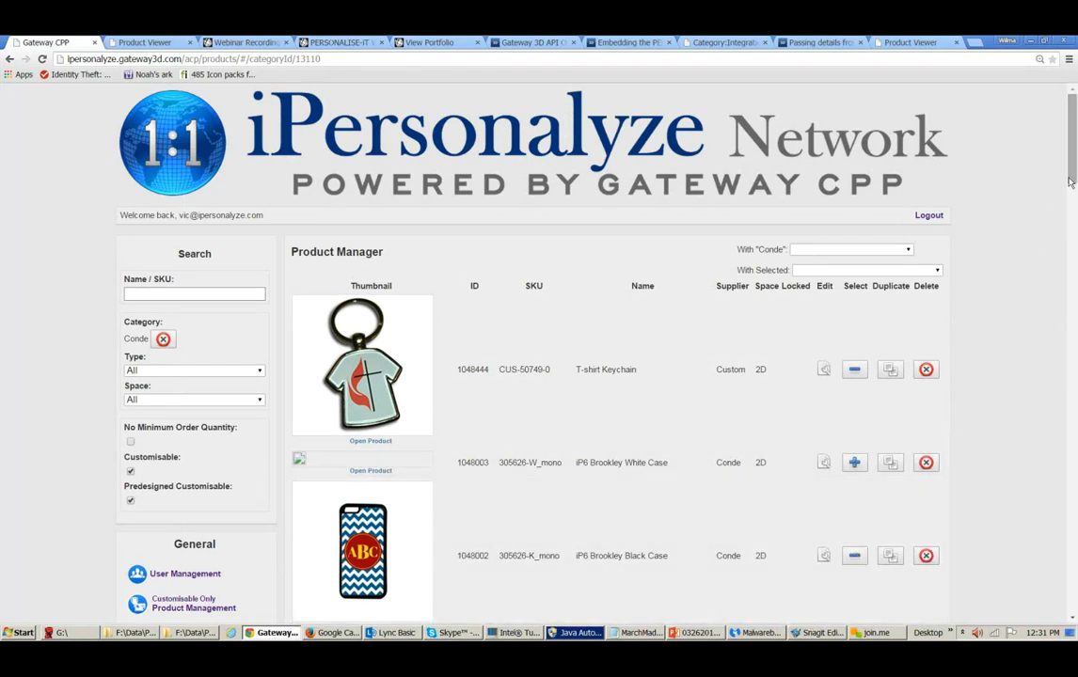
left_click_drag(1071, 170, 979, 344)
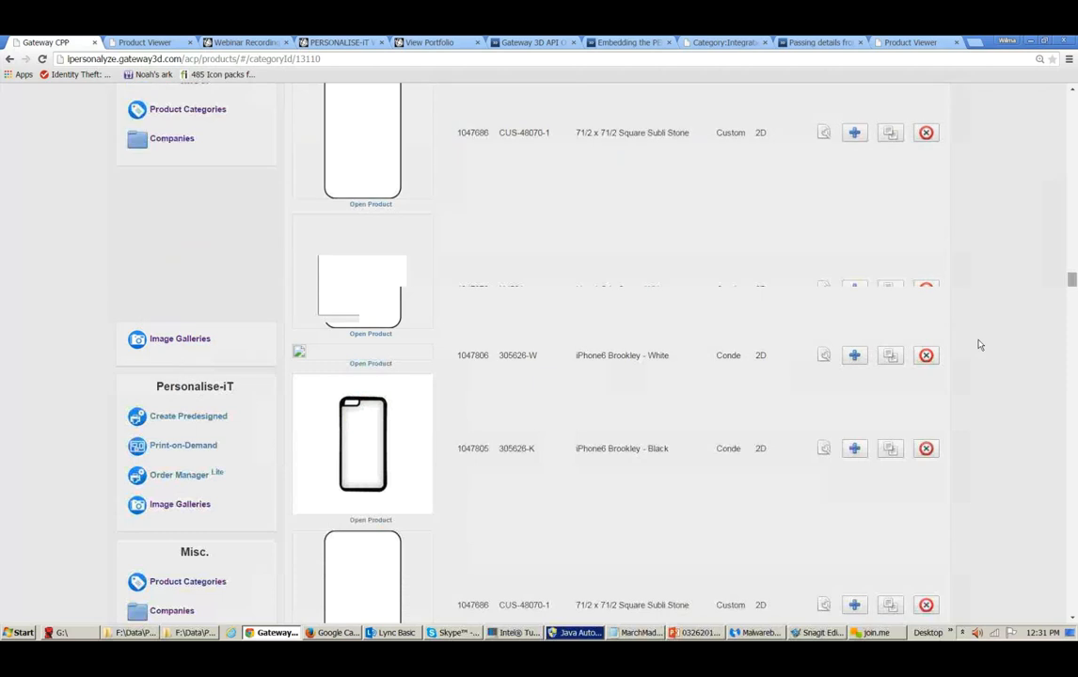
left_click(854, 446)
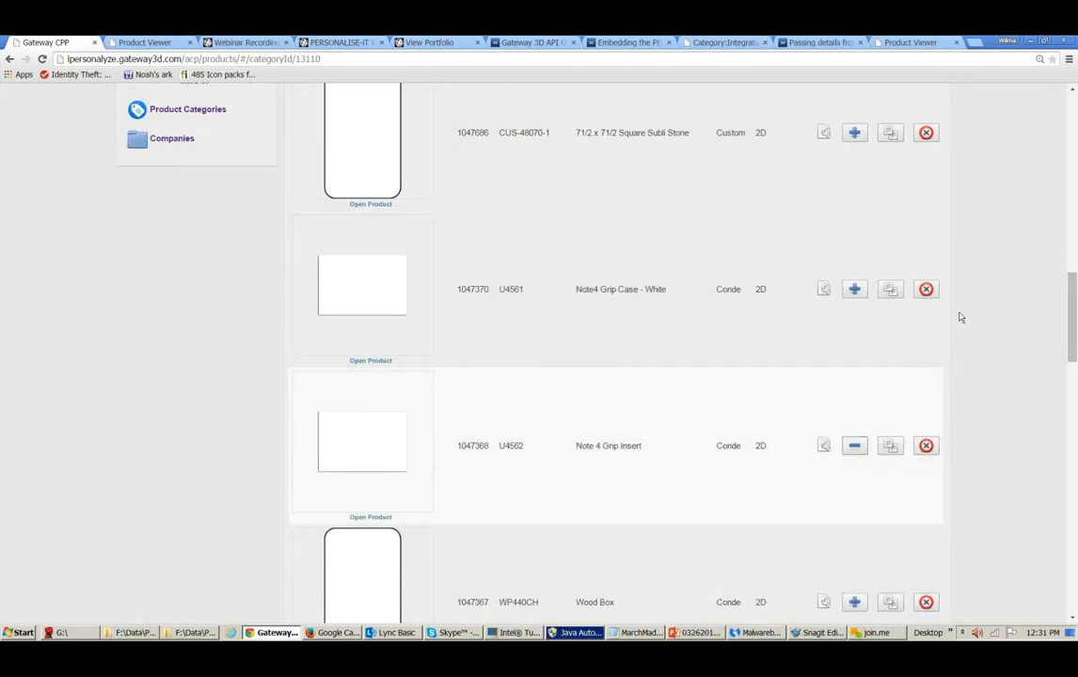
scroll(1071, 123, "up", 10)
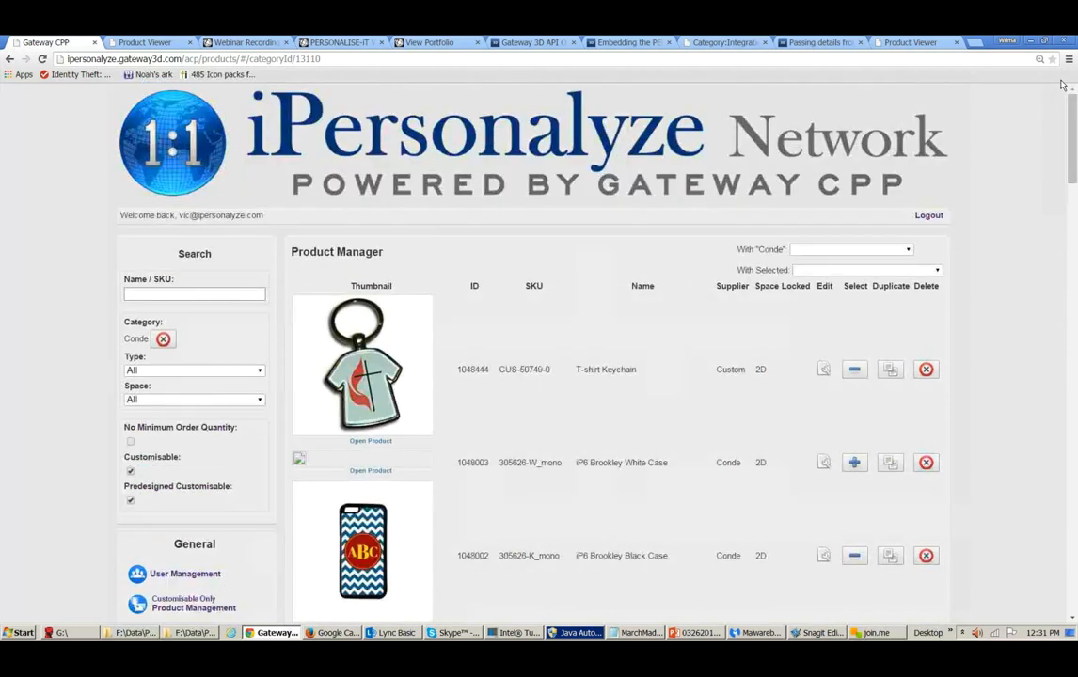
- Copy the selected products to the IPersonalyze / Company Category (W)
left_click(937, 271)
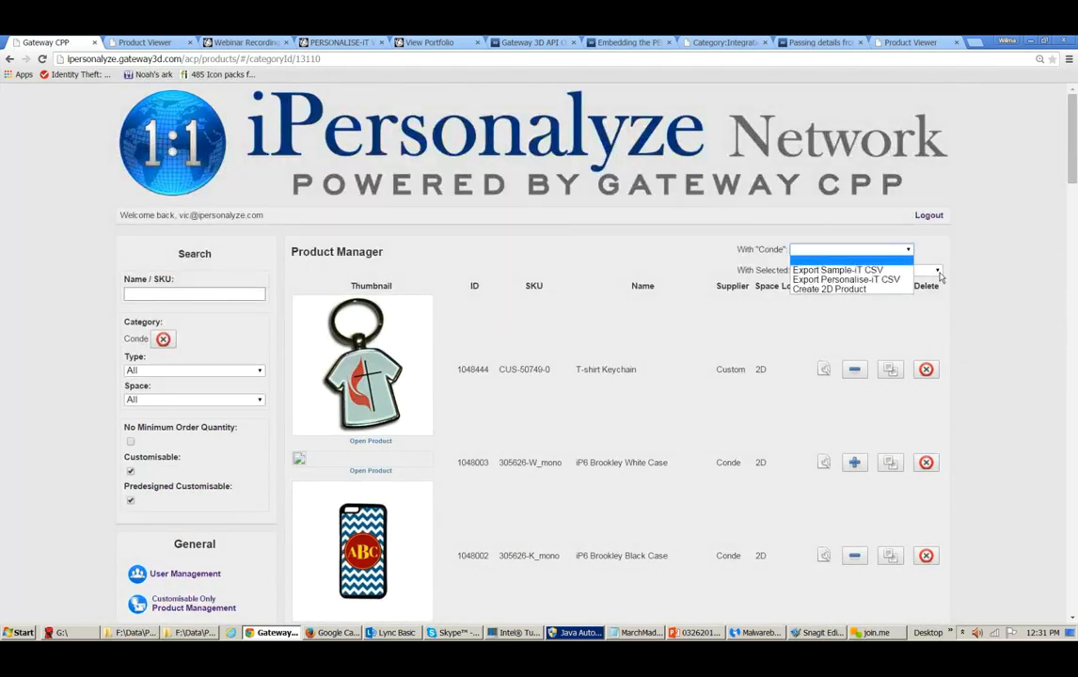
left_click(937, 272)
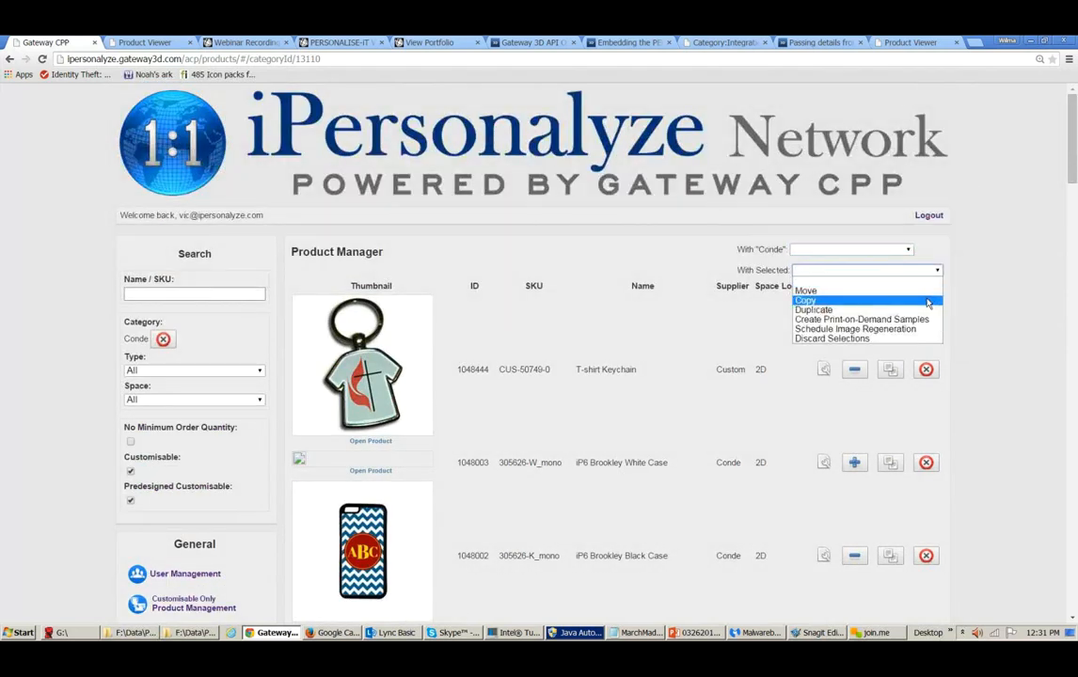
left_click(927, 301)
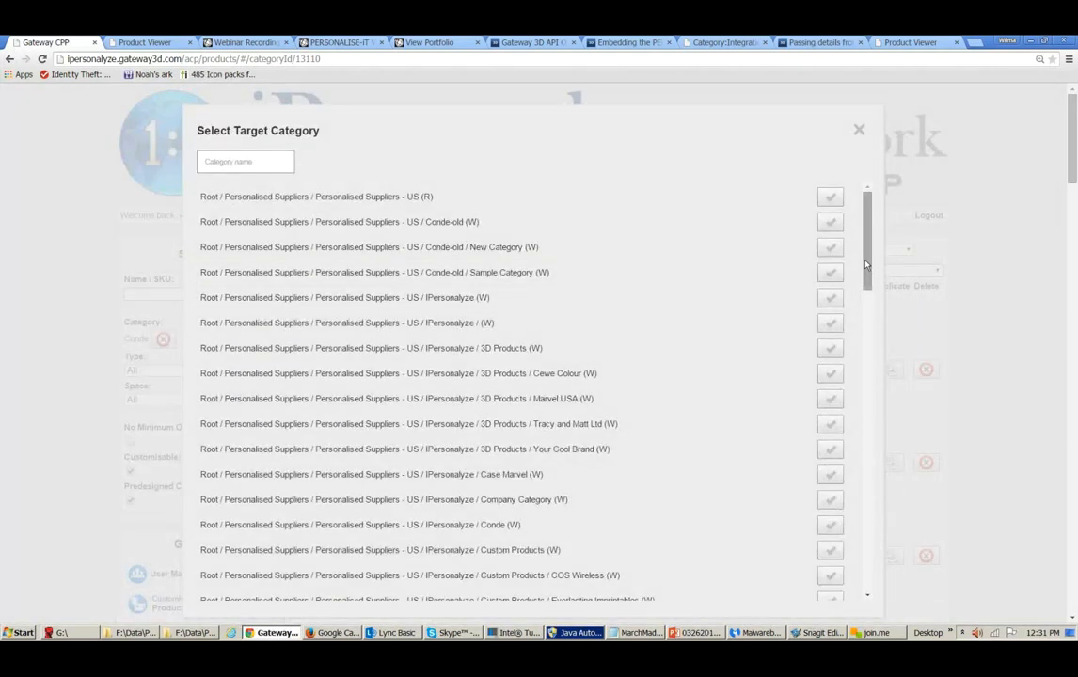
left_click_drag(865, 264, 865, 283)
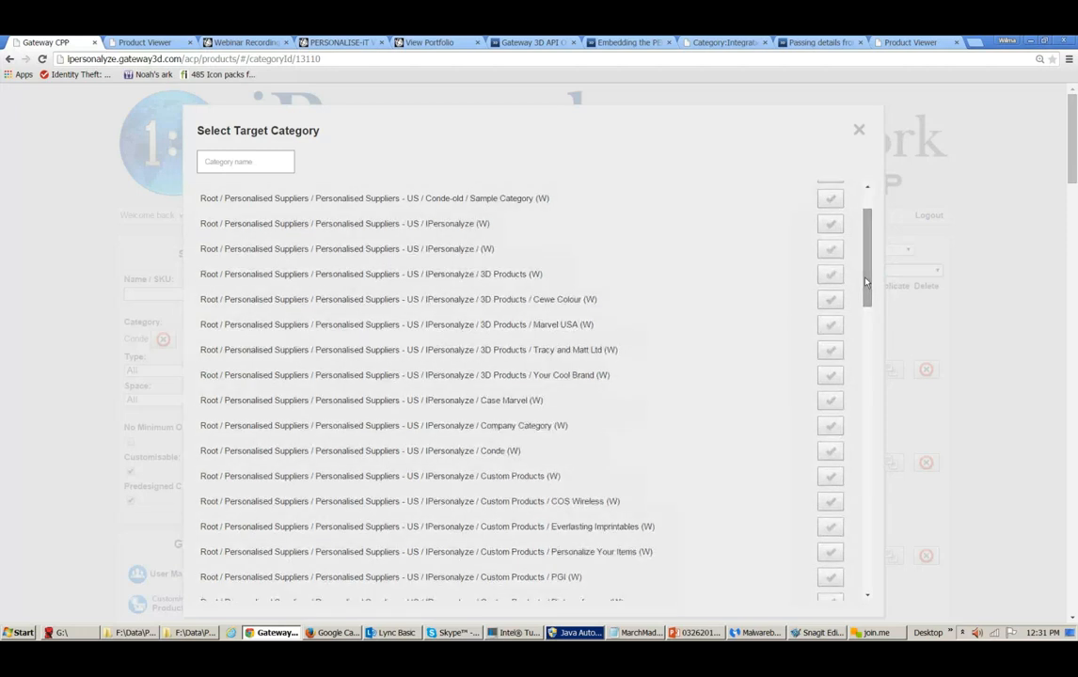
left_click(830, 431)
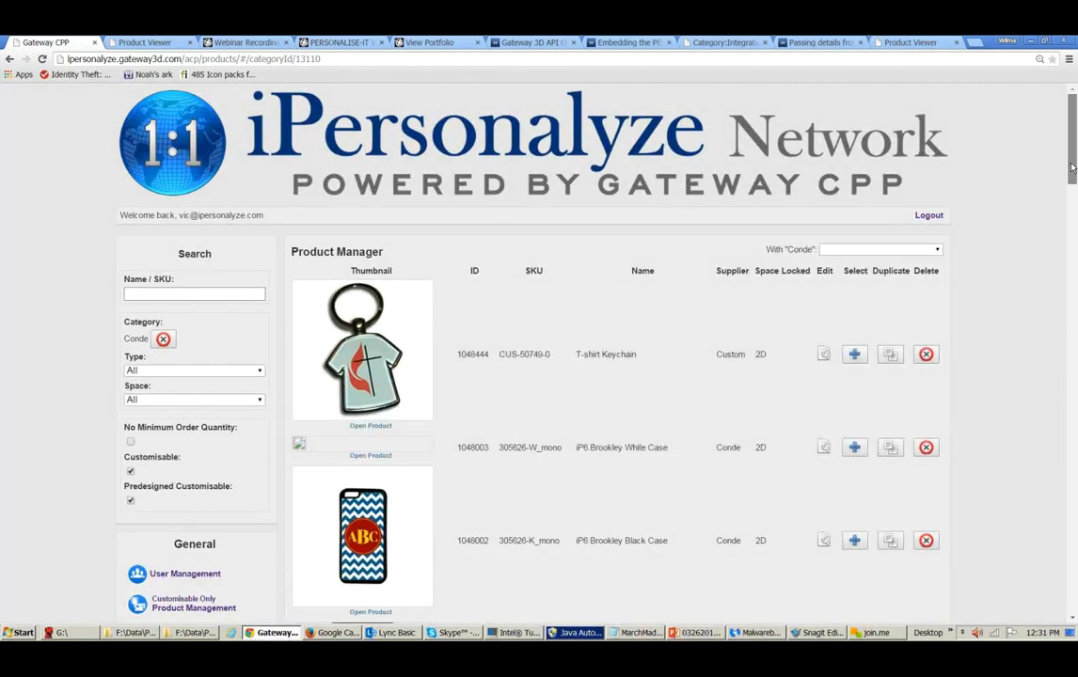
- Clear the Conde category filter from the product list
scroll(1071, 168, "down", 5)
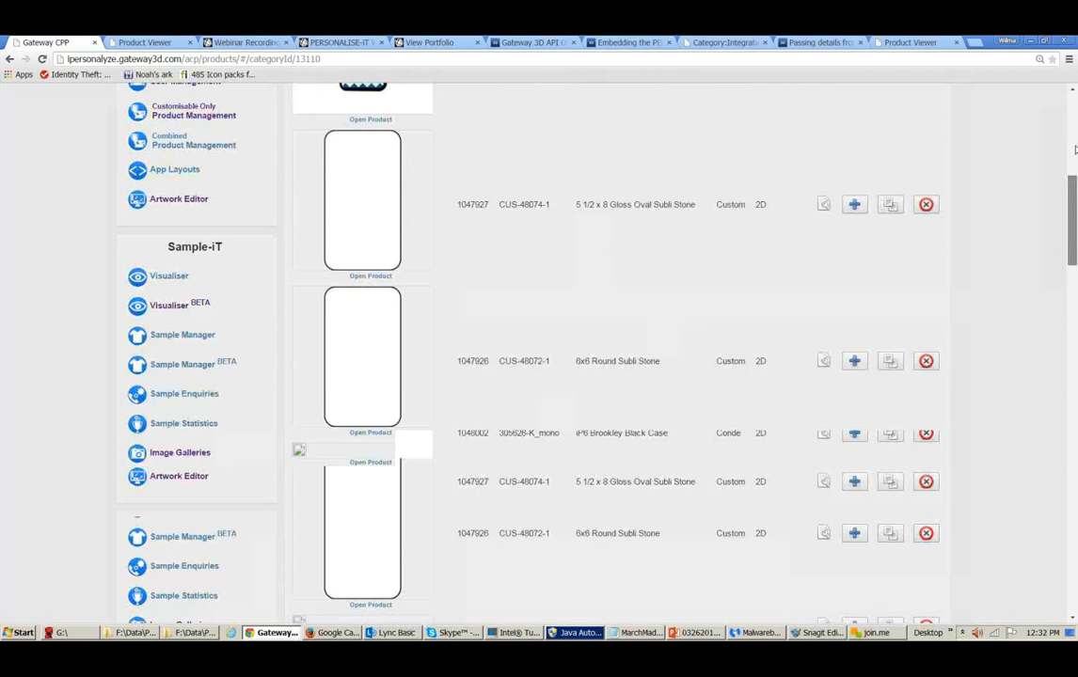
scroll(1074, 149, "up", 5)
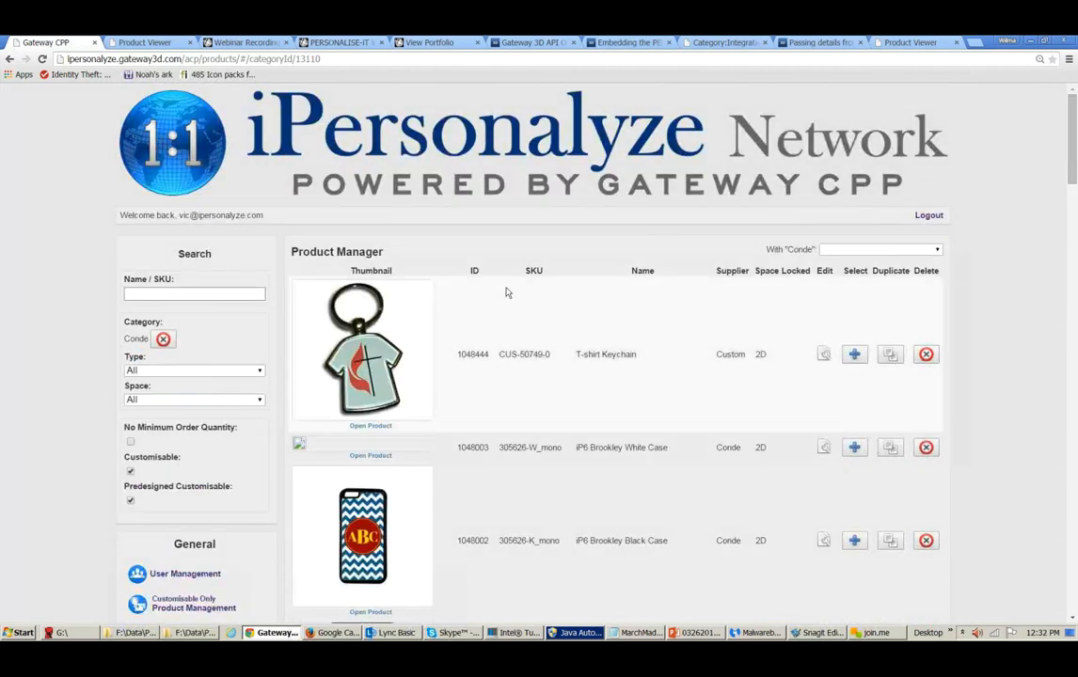
left_click(163, 339)
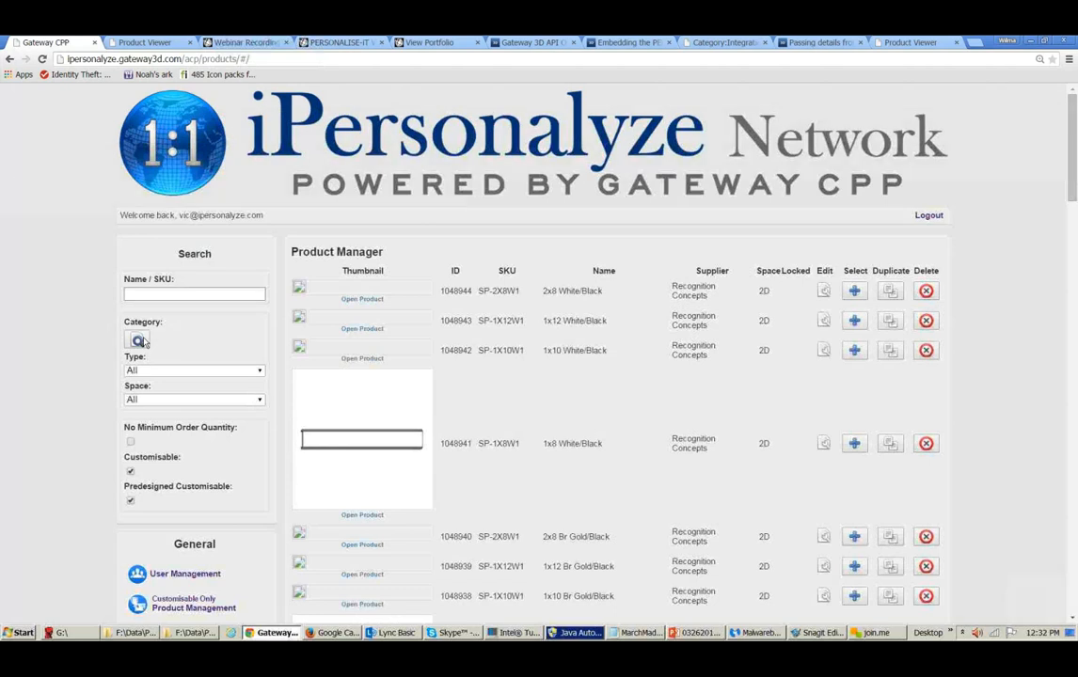
- Filter the product list by the IPersonalyze / Company Category (W) category
left_click(139, 340)
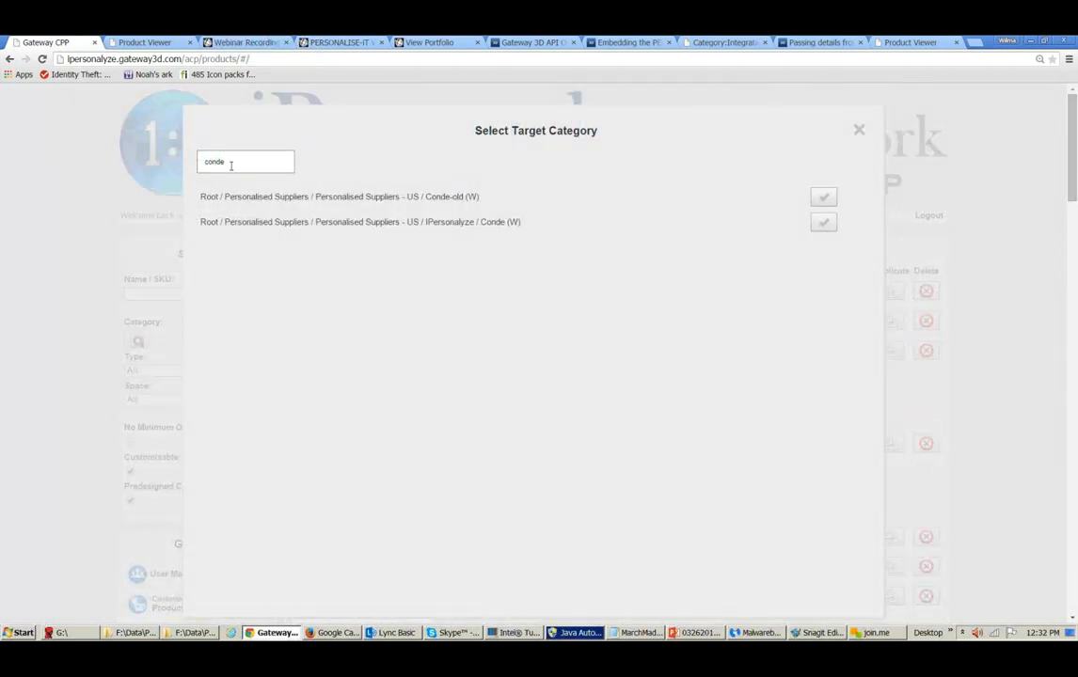
left_click_drag(230, 166, 198, 168)
type("compl")
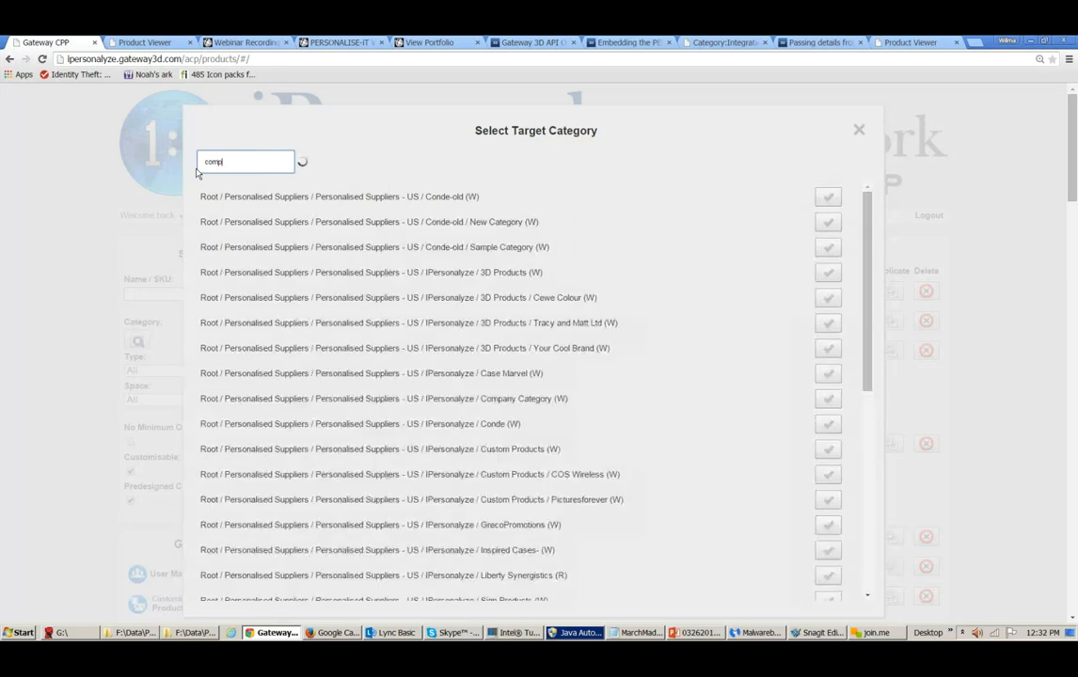
key("BackSpace")
type("any")
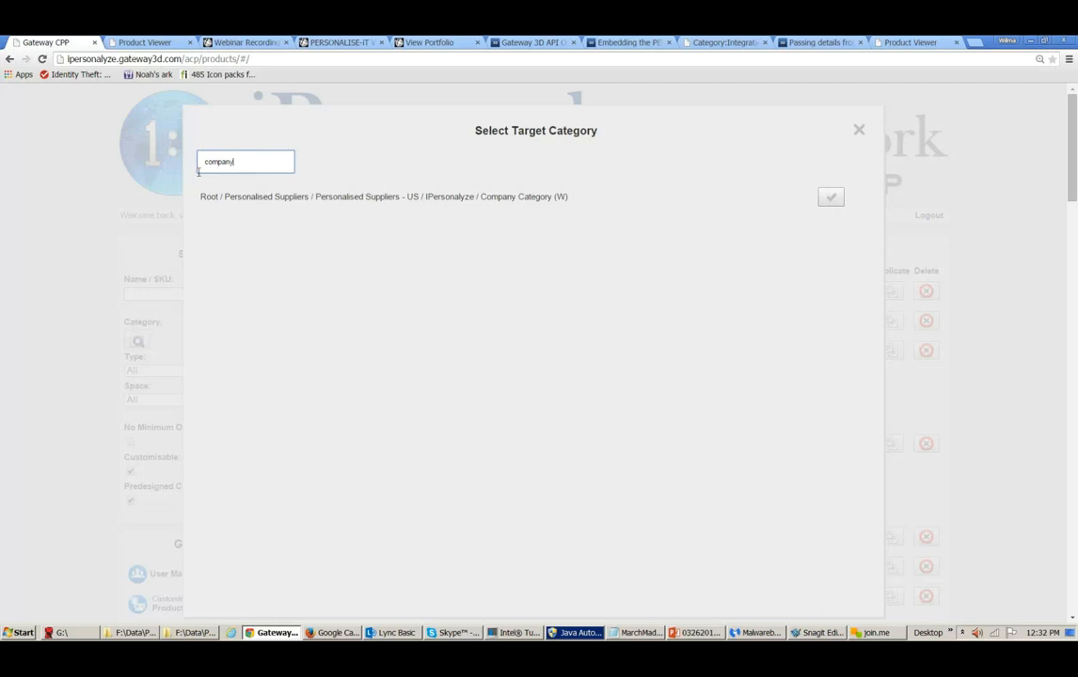
left_click(823, 203)
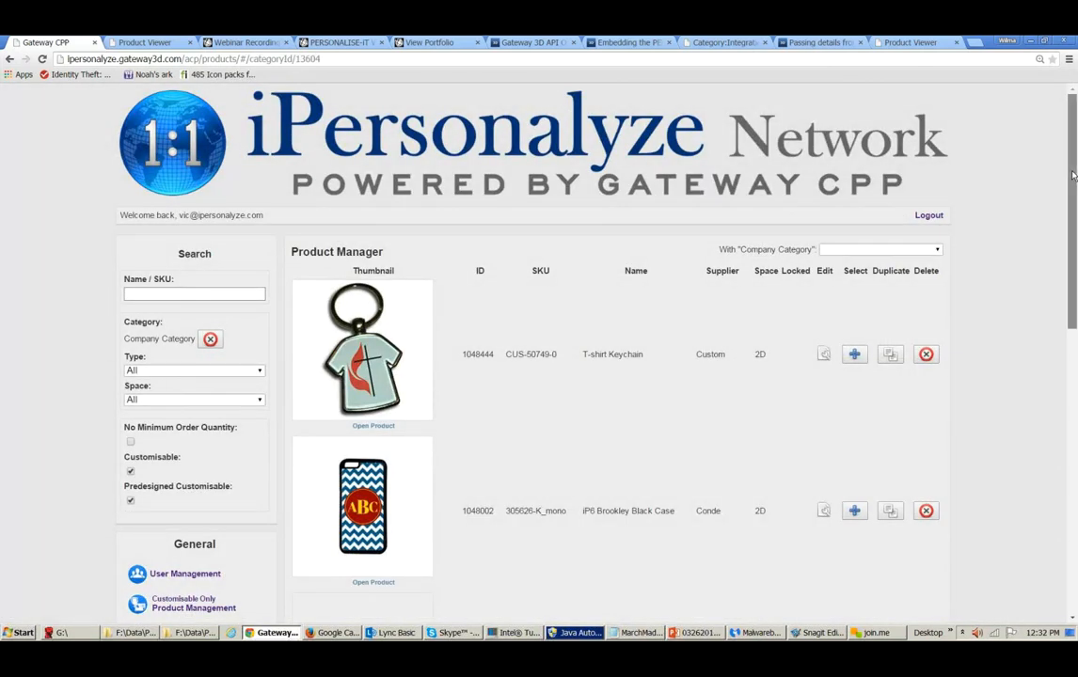
- Open the Default colour area of the T-shirt Keychain product for editing
left_click_drag(1070, 182, 1075, 470)
scroll(1058, 282, "up", 4)
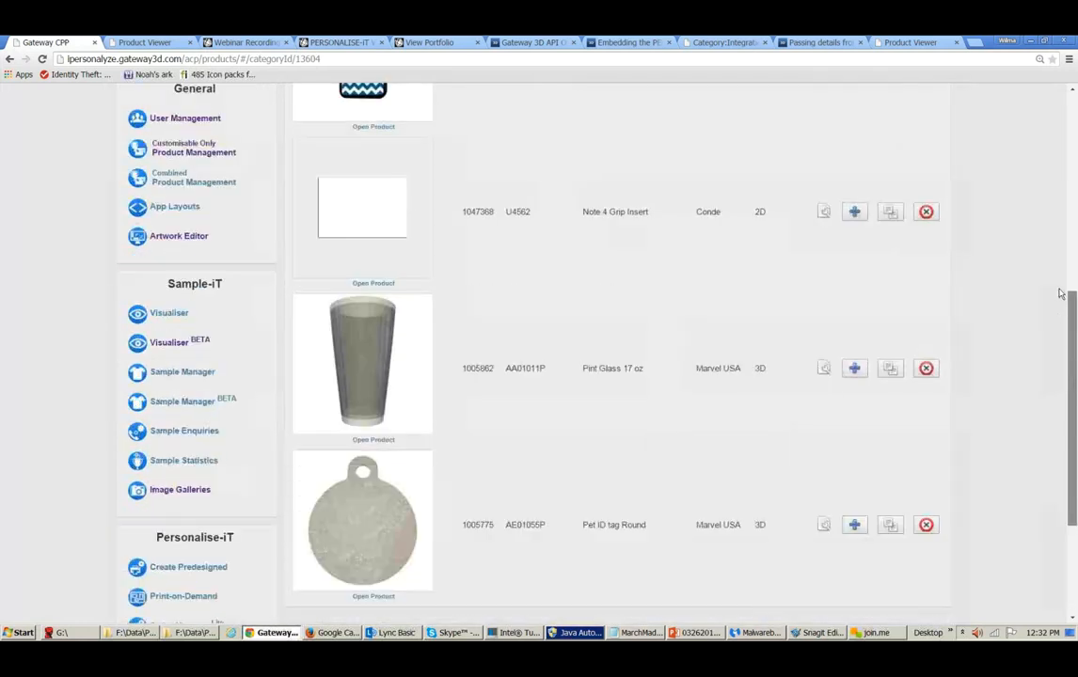
scroll(1050, 202, "up", 2)
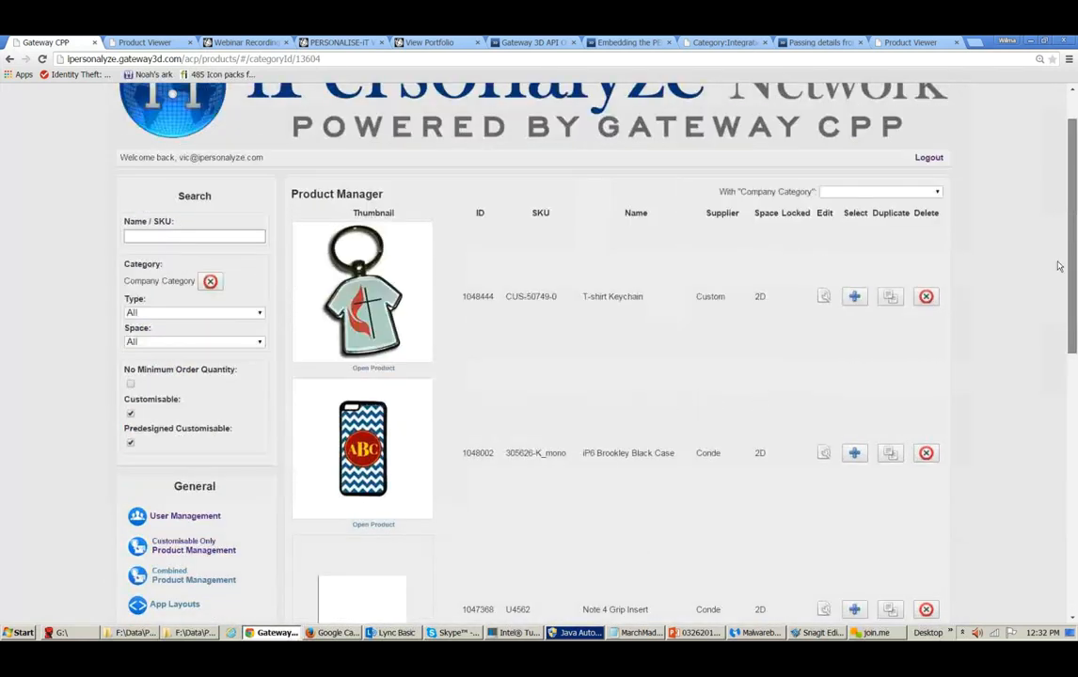
scroll(1052, 202, "down", 3)
scroll(1055, 203, "up", 3)
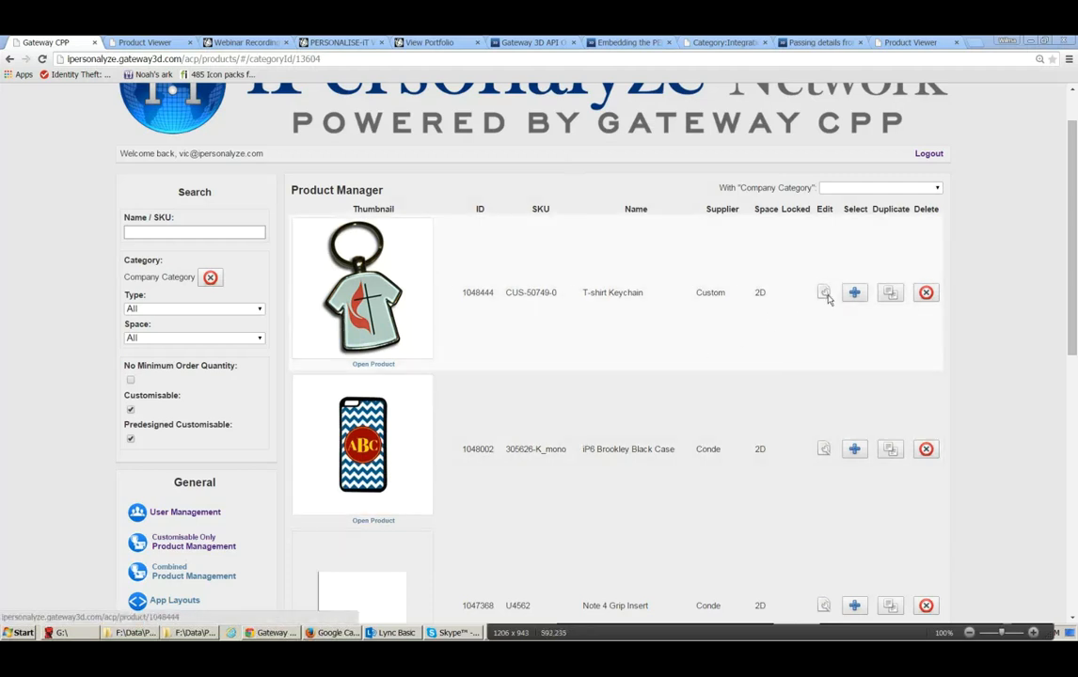
left_click(825, 294)
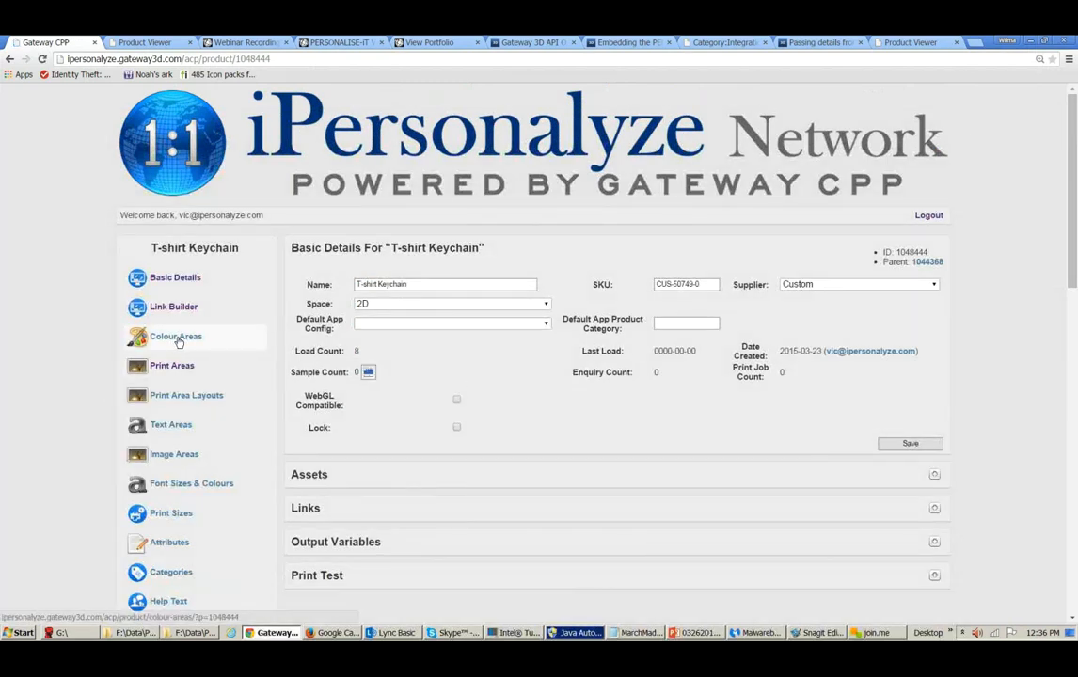
left_click(178, 339)
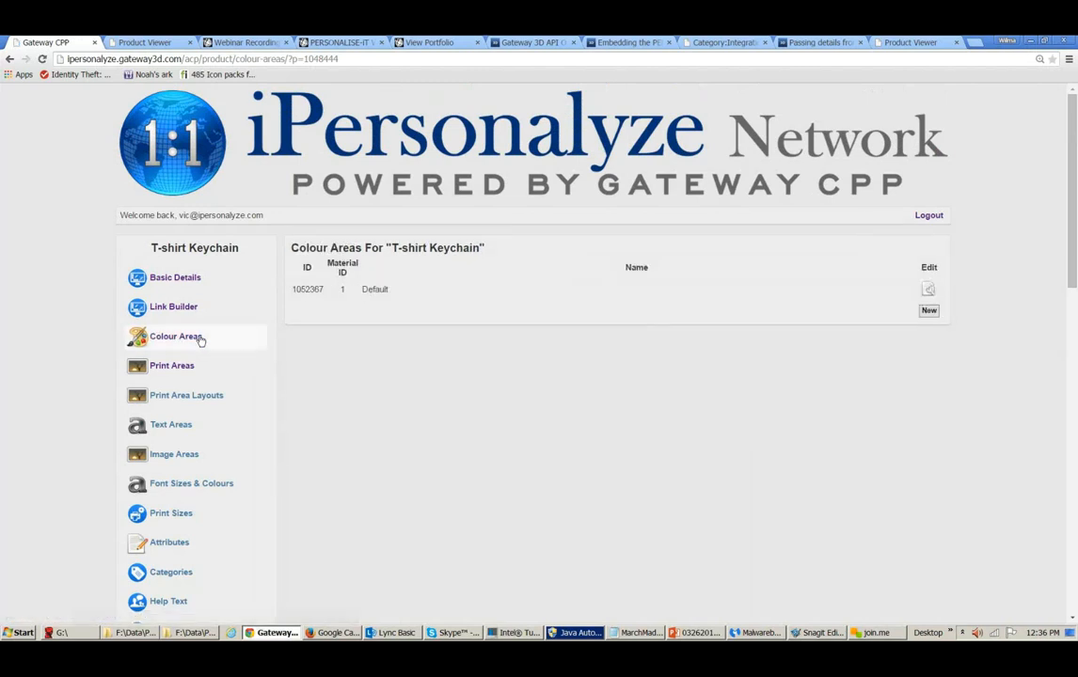
left_click(928, 293)
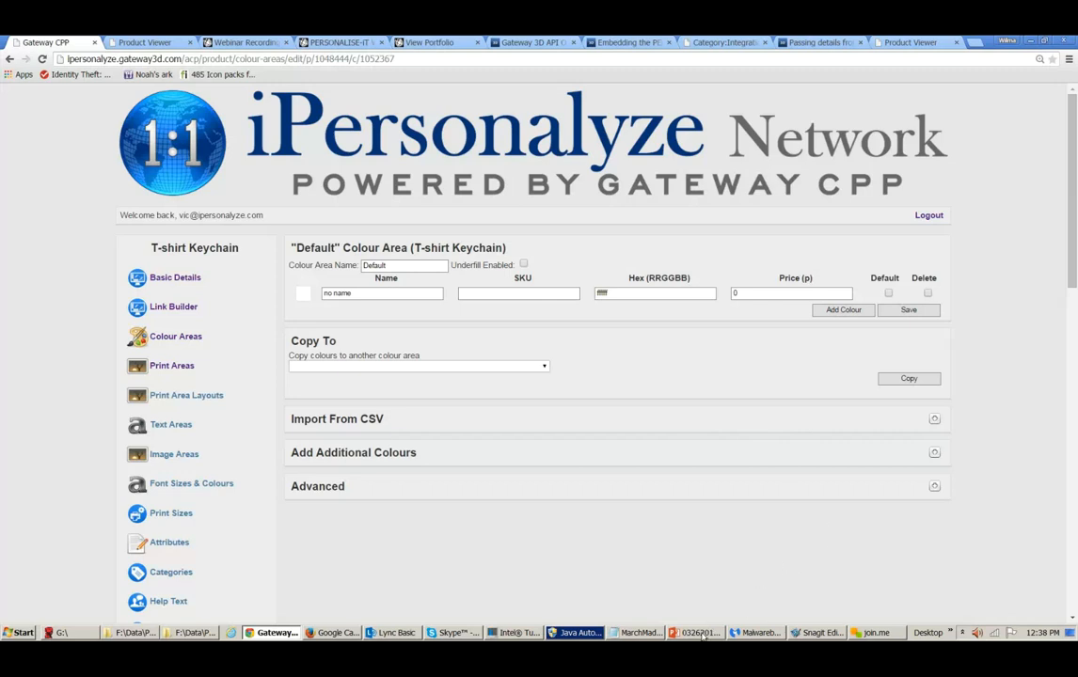
- Navigate back to the Company Category product list
mouse_move(702, 635)
left_click(8, 59)
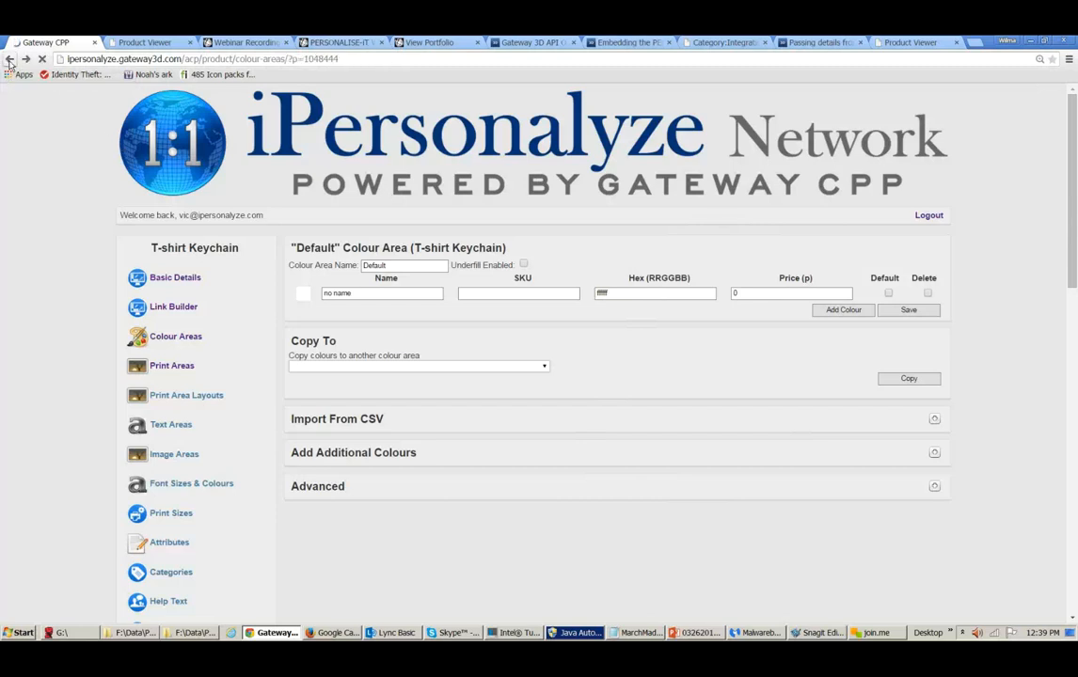
left_click(9, 59)
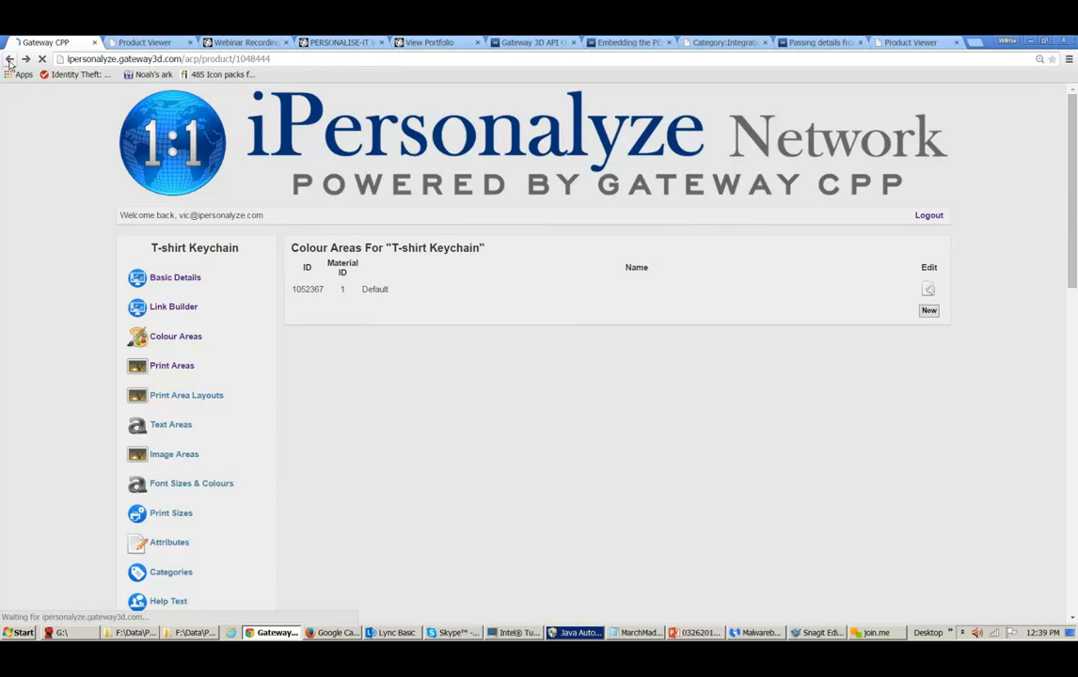
left_click(8, 59)
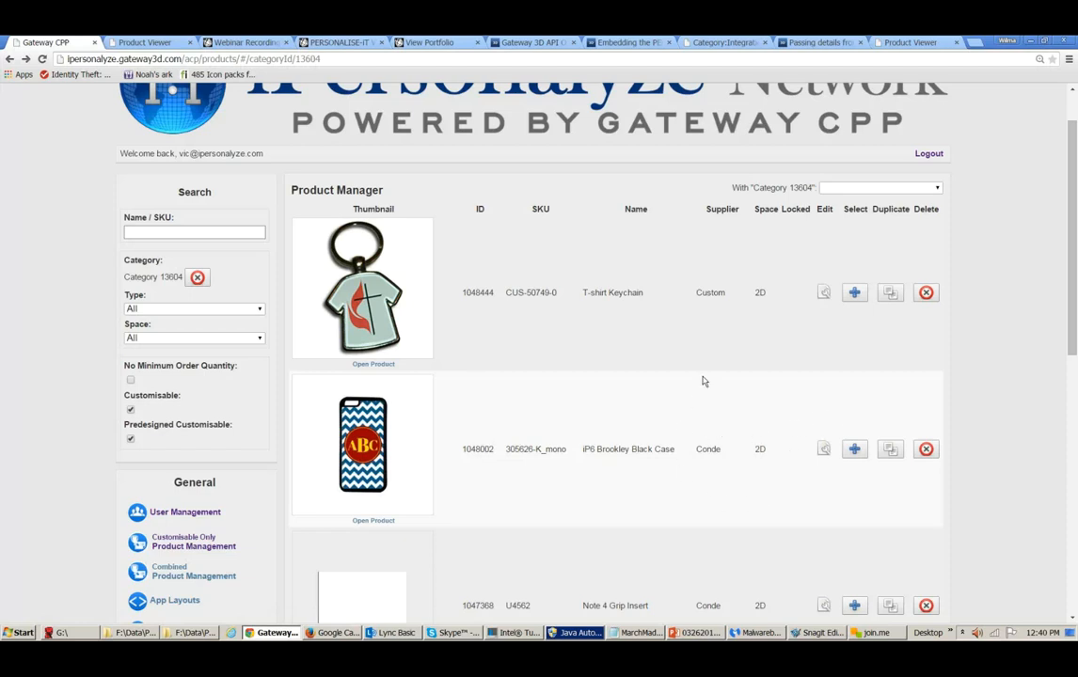
- Review the iP6 Brookley Black Case's 2D views and open its Front print area settings
left_click(824, 450)
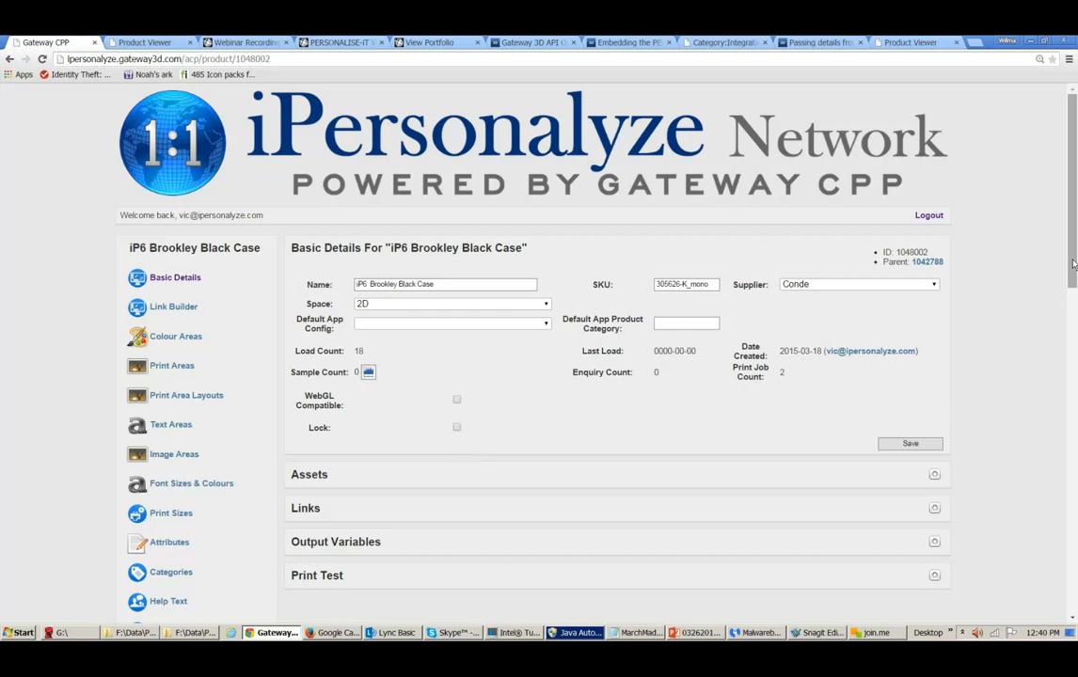
left_click_drag(1072, 264, 1074, 358)
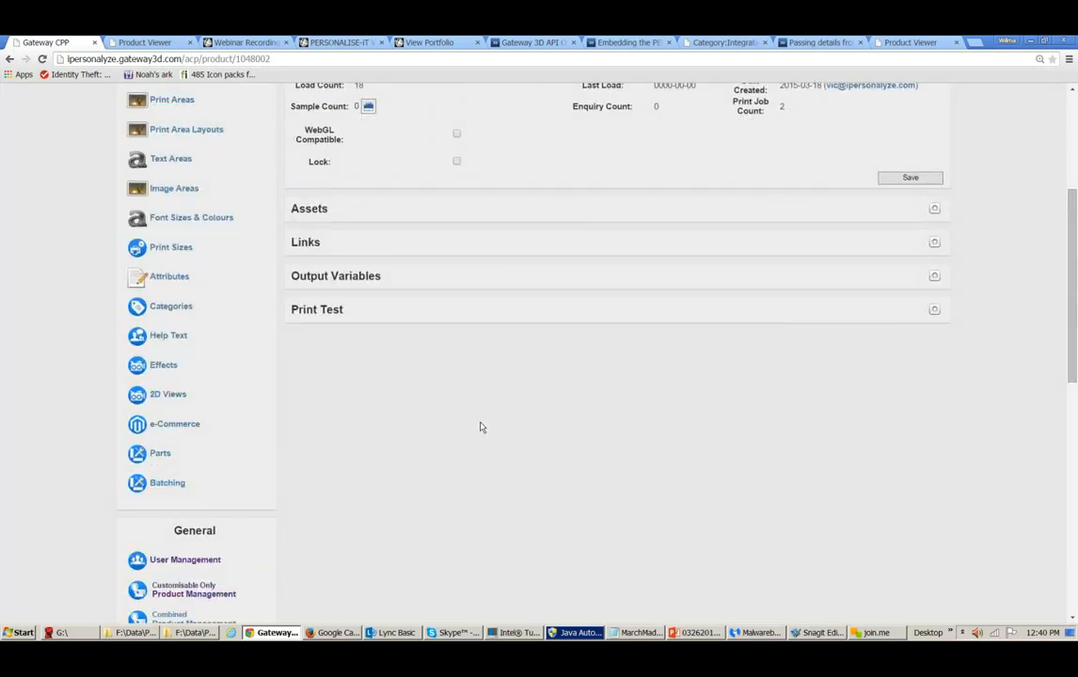
left_click(177, 396)
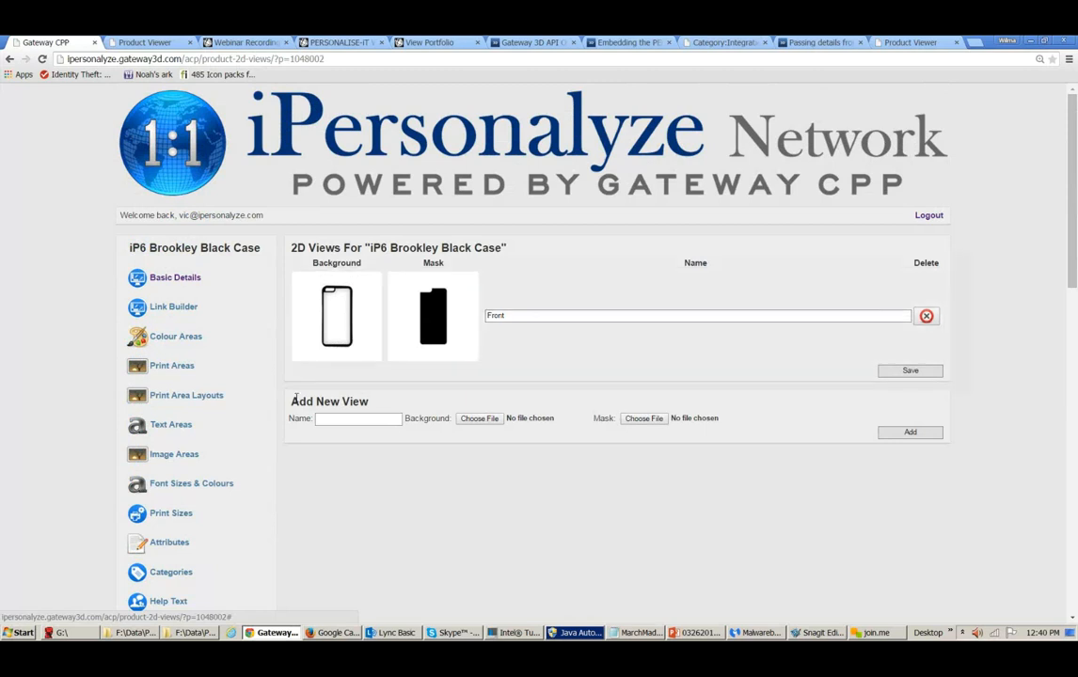
left_click(173, 366)
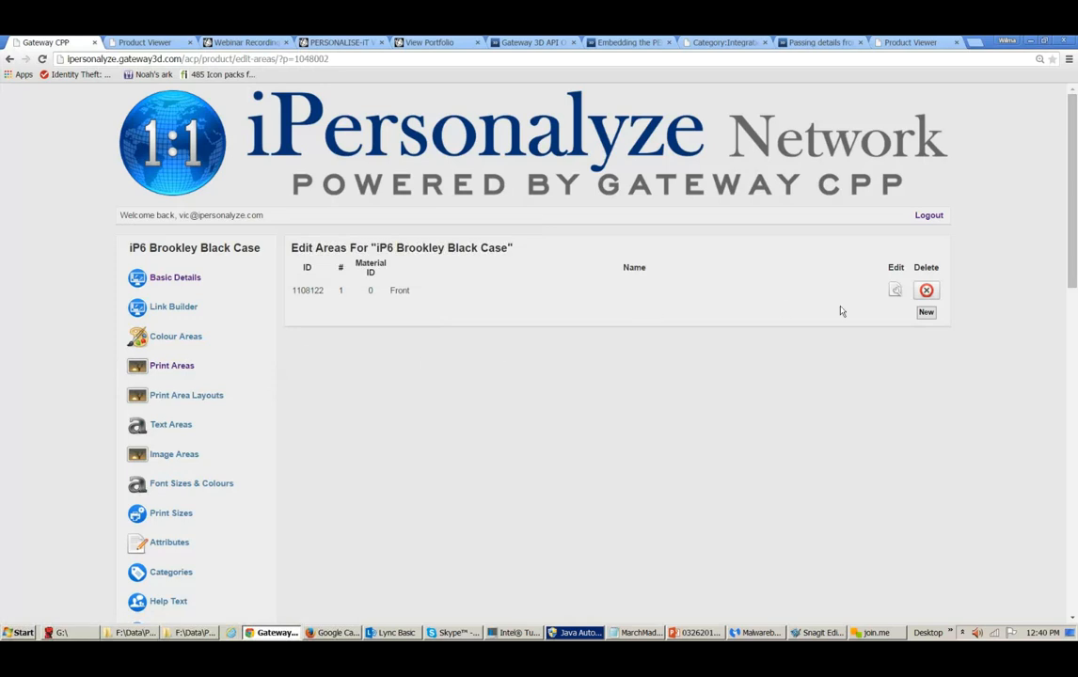
left_click(898, 290)
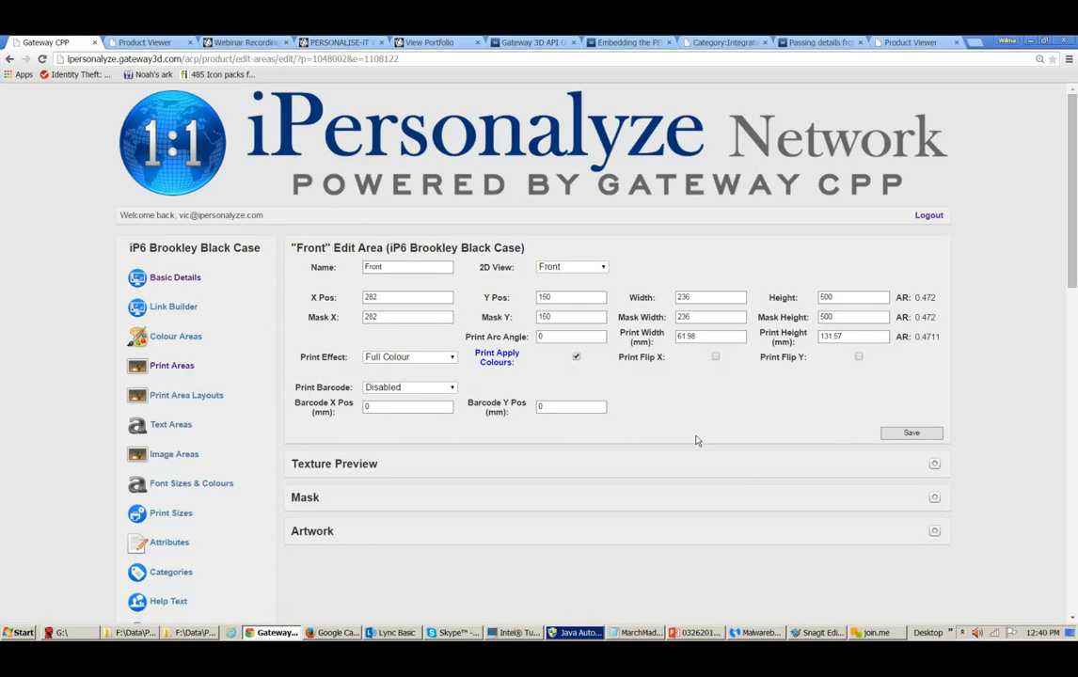
- Create a new image area for the iP6 Brookley Black Case named test
left_click(190, 457)
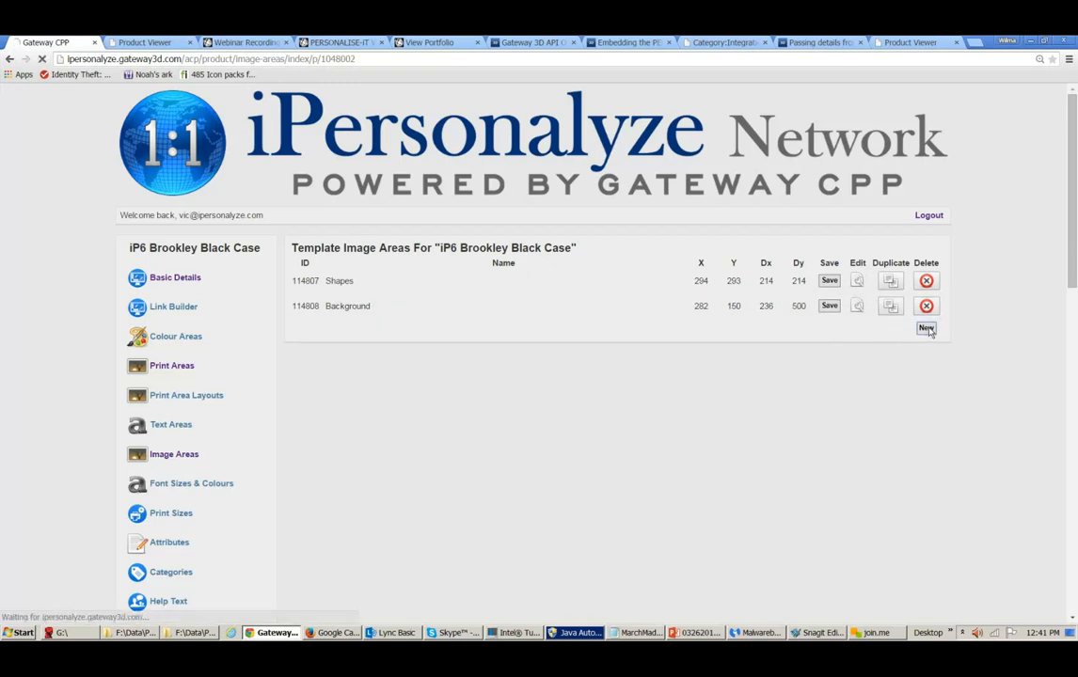
left_click(927, 328)
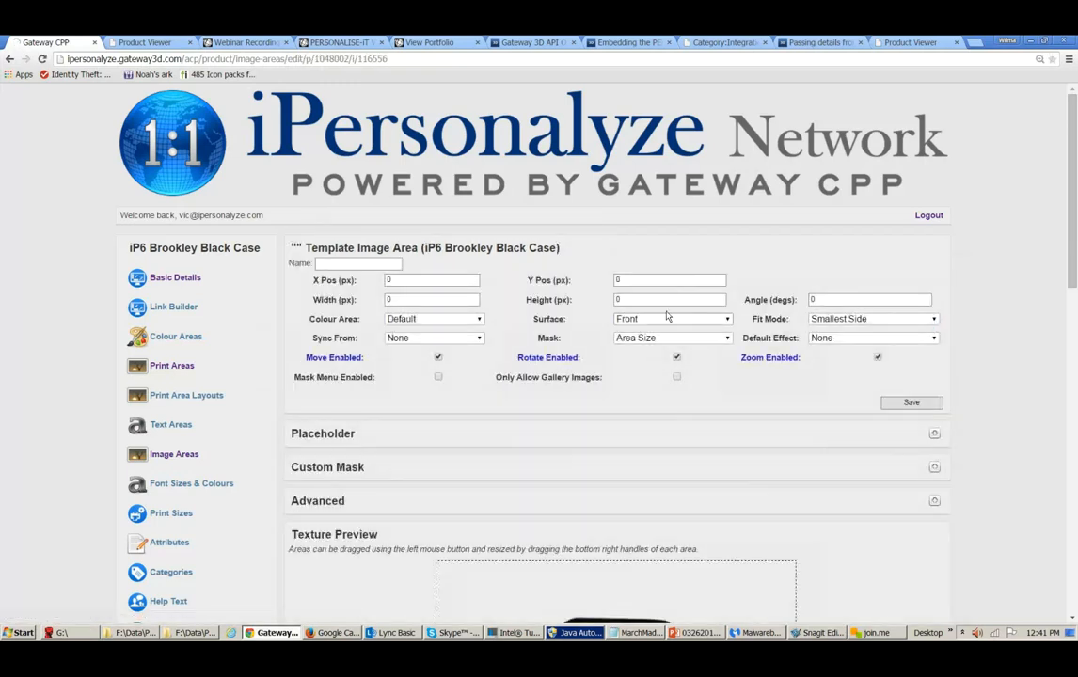
left_click(384, 267)
type("test")
- Set the image area's width and height to 50 px
left_click(437, 279)
left_click(442, 301)
left_click_drag(402, 300, 383, 302)
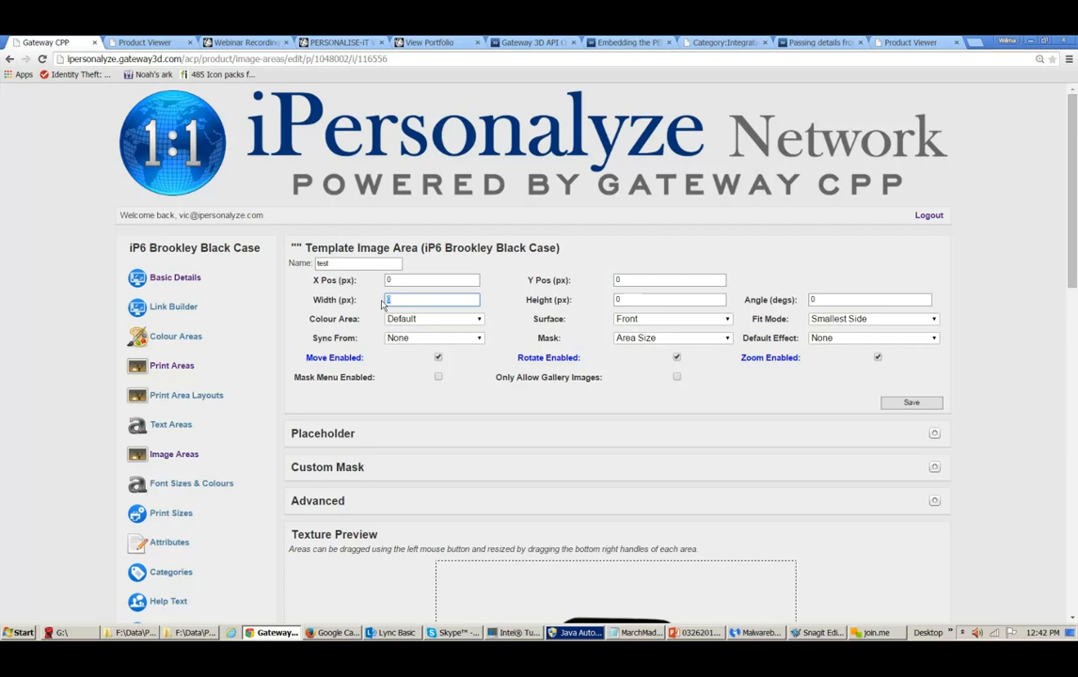
type("5")
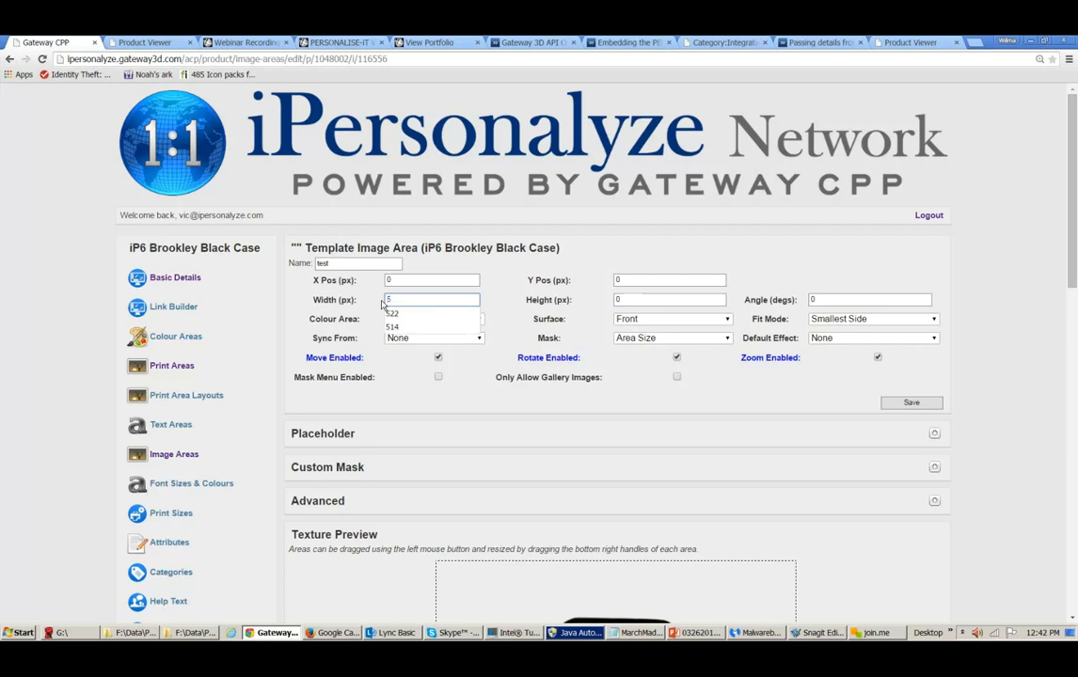
type("0")
key("Tab")
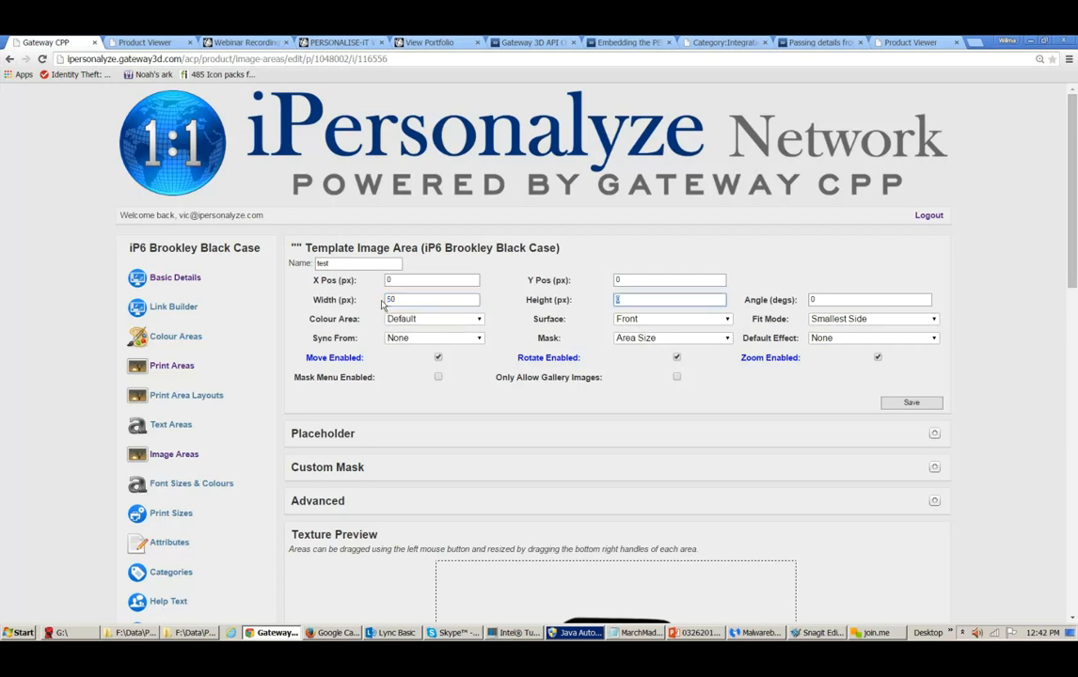
type("50")
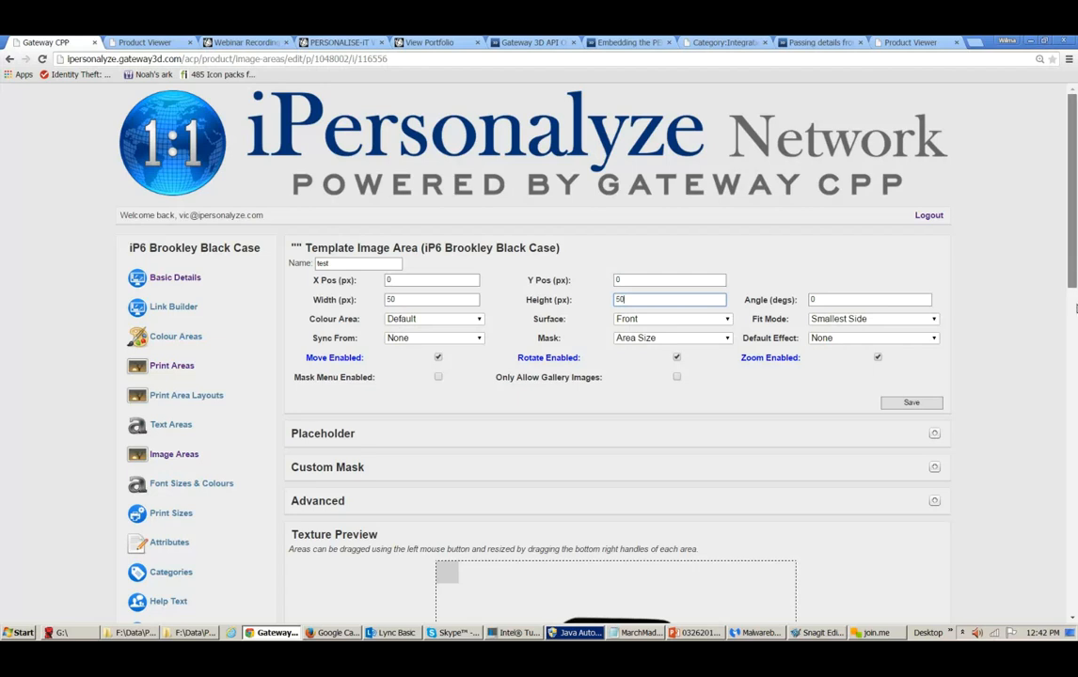
- Check the image area's Surface option and examine the texture preview
scroll(1074, 277, "down", 1)
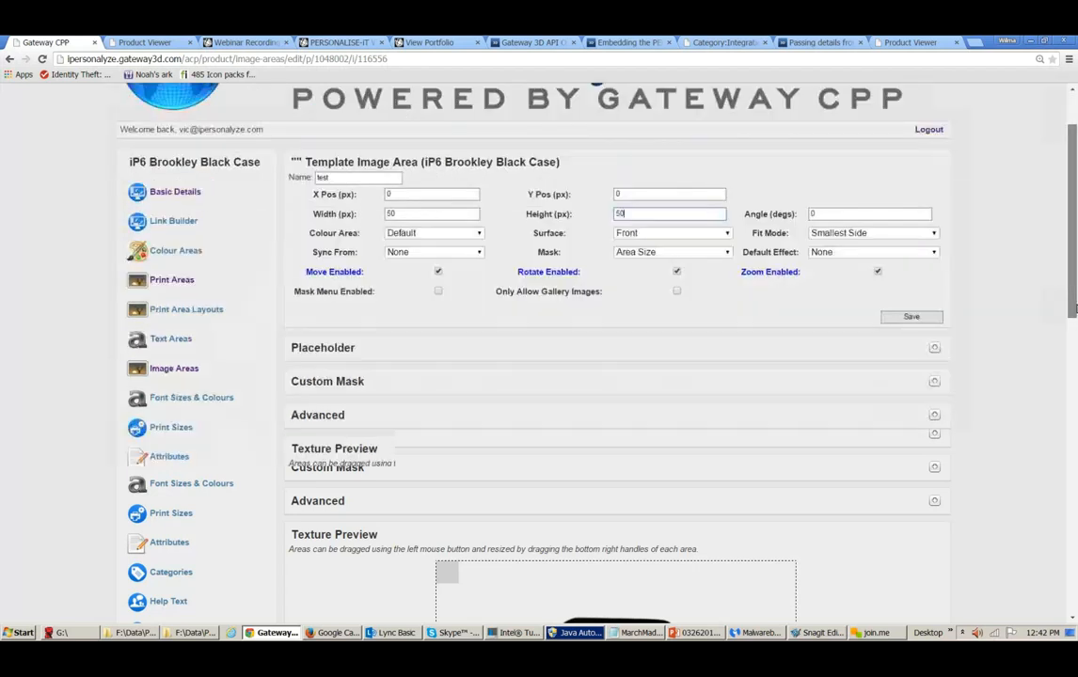
left_click(726, 235)
left_click(721, 241)
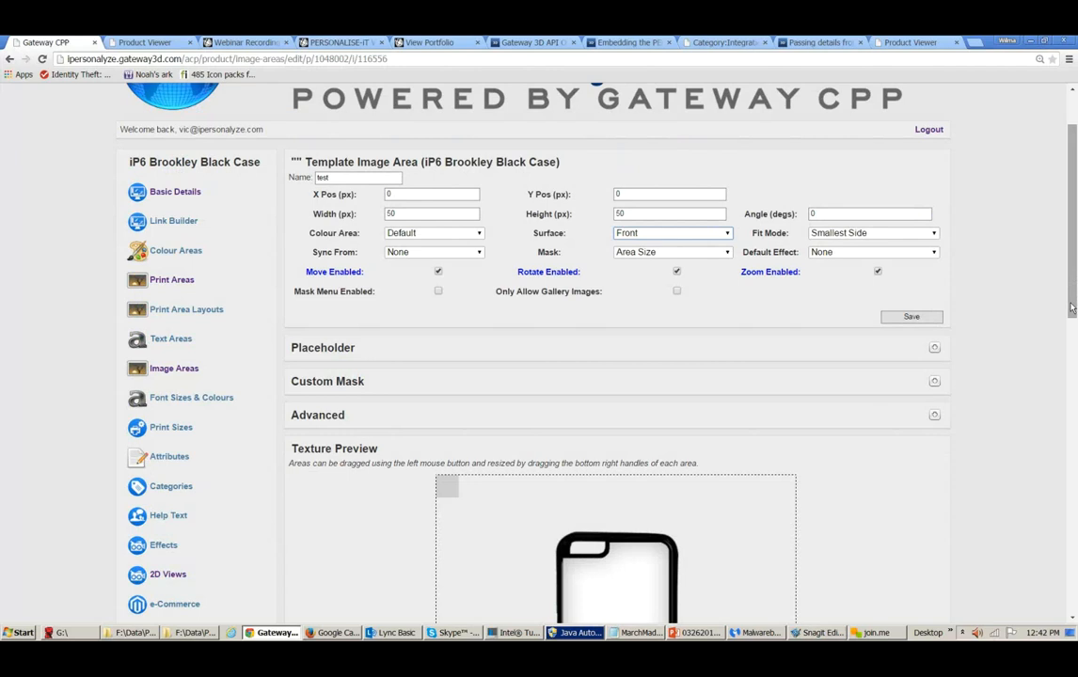
left_click_drag(1070, 306, 1070, 334)
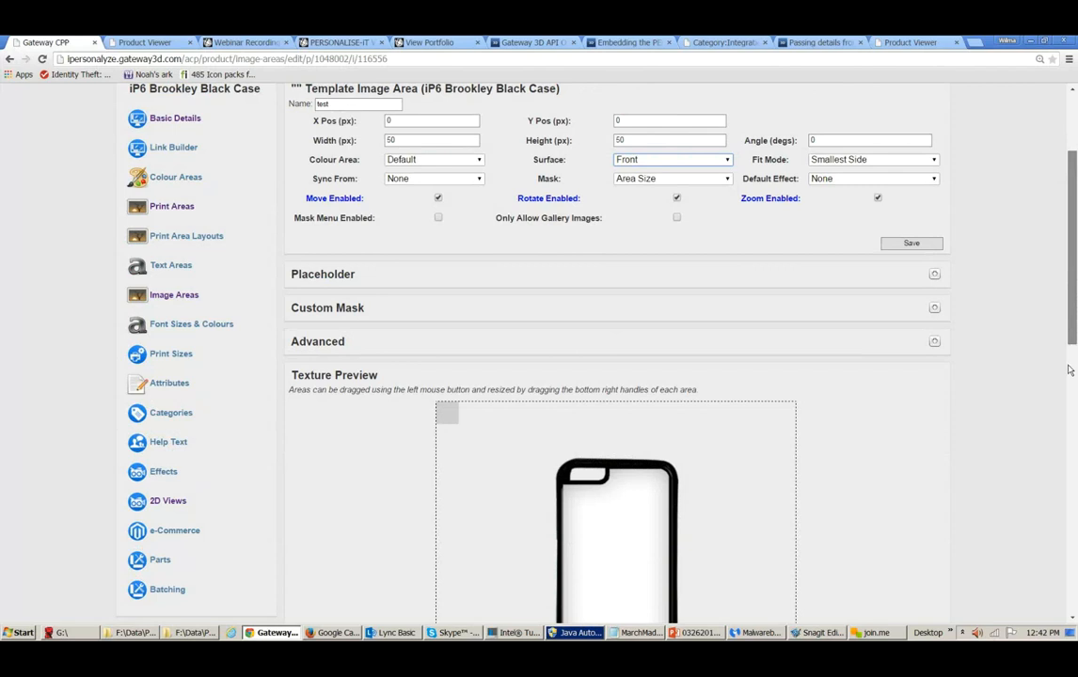
left_click_drag(1070, 334, 1069, 398)
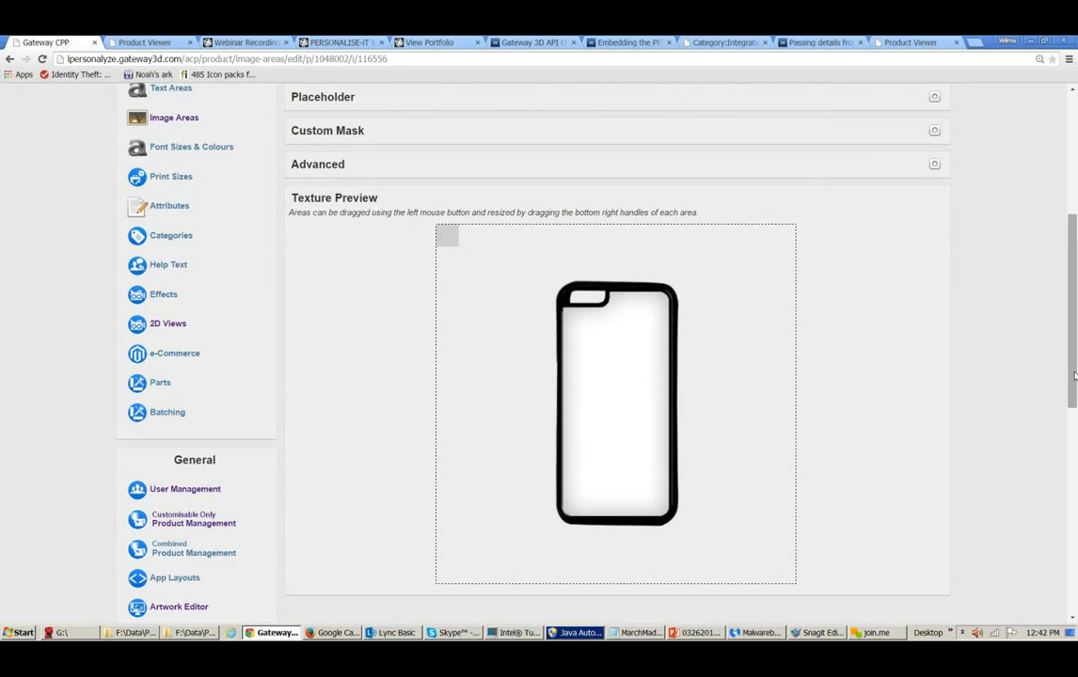
left_click_drag(1074, 376, 1055, 249)
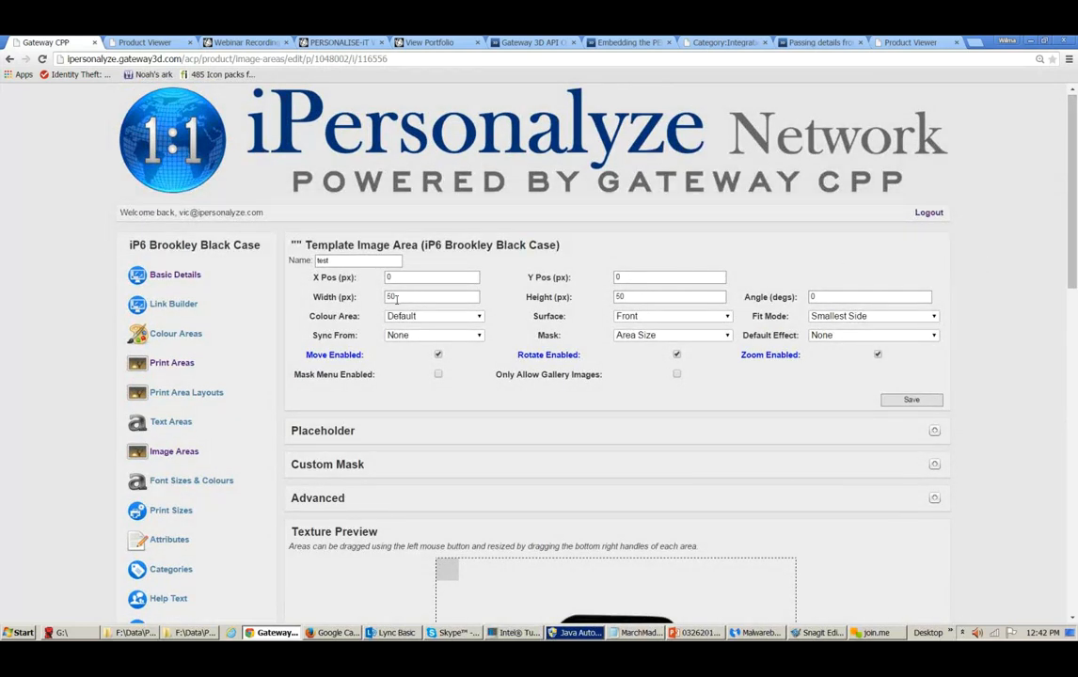
- Set the image area's width and height to 200 px
left_click_drag(396, 299, 371, 303)
type("200")
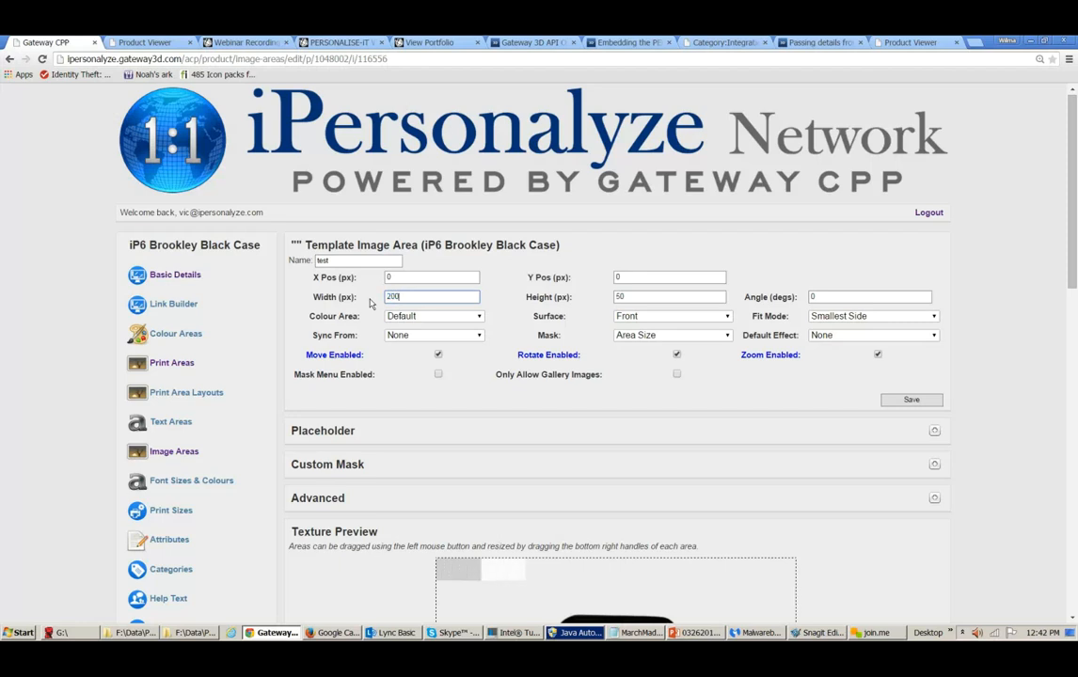
double_click(644, 299)
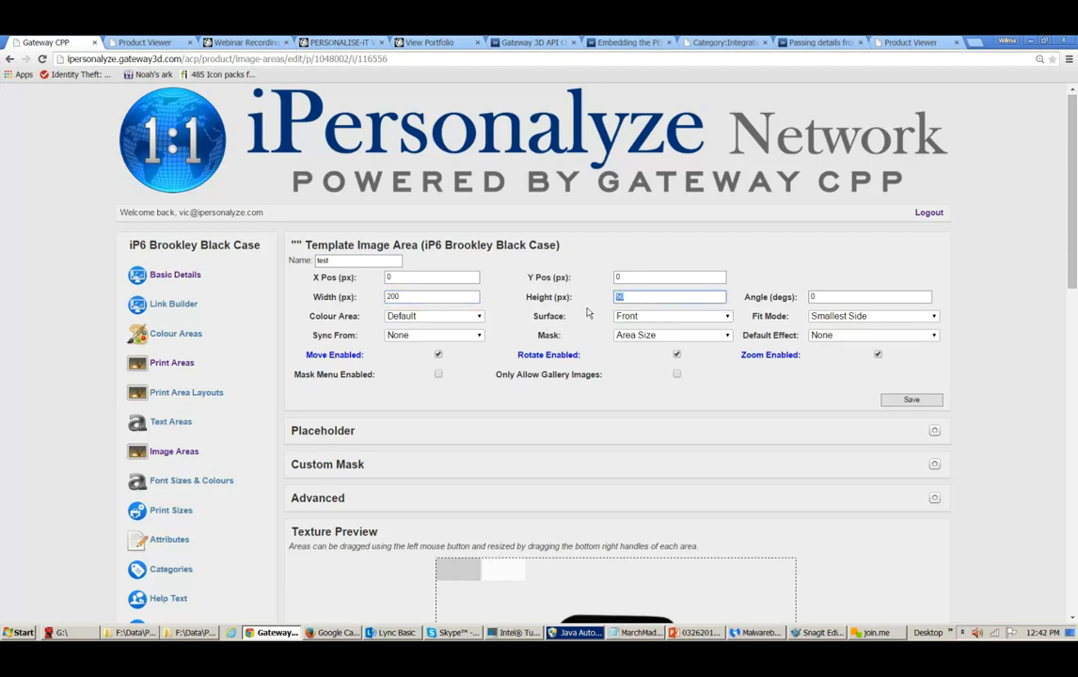
type("200")
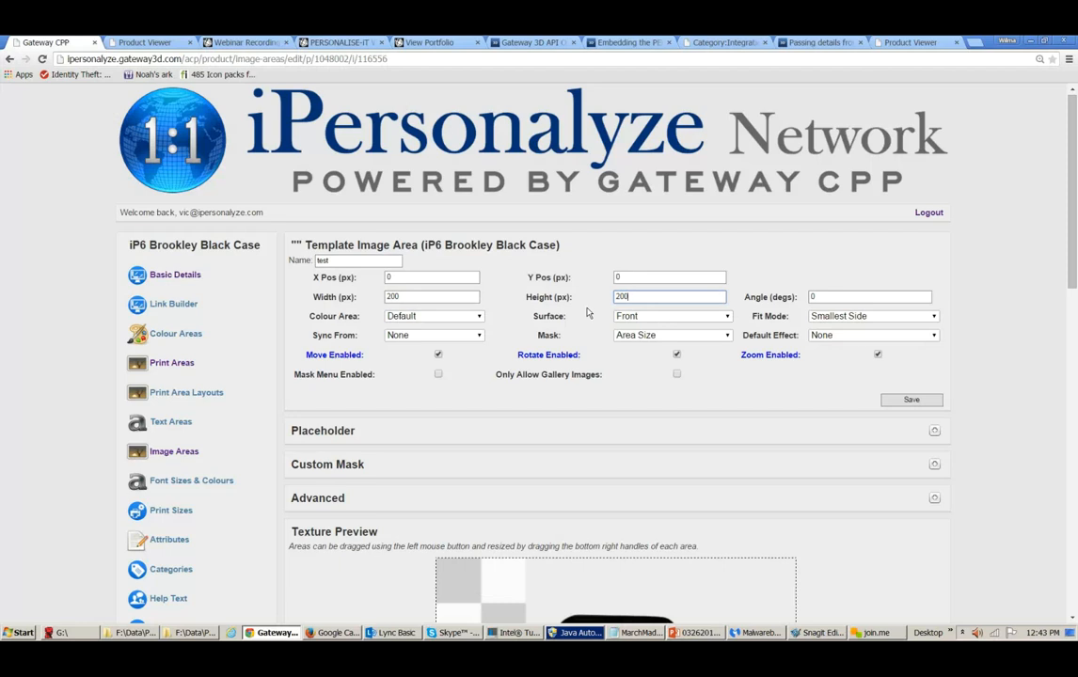
- Set the image area's X position to 200 px
double_click(392, 276)
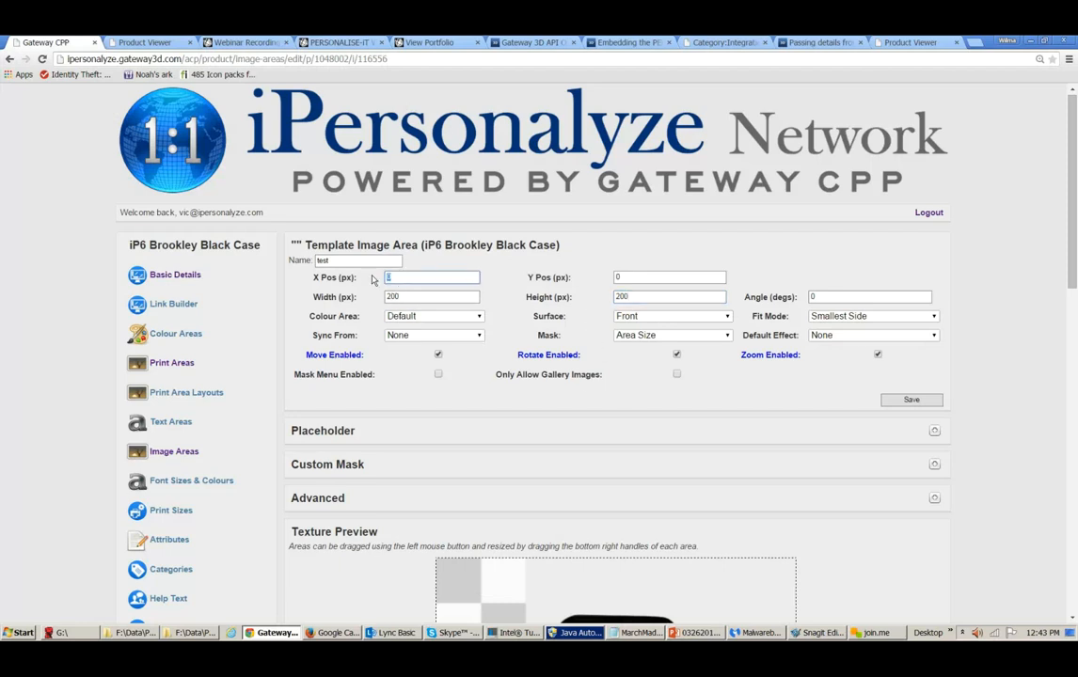
type("200")
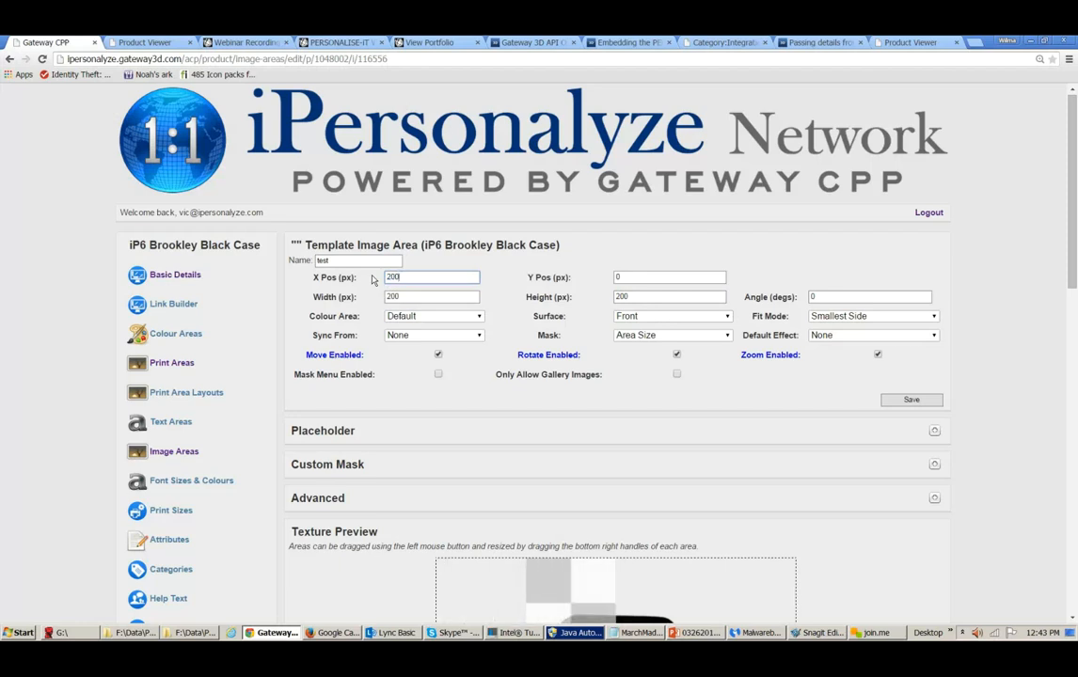
left_click(548, 587)
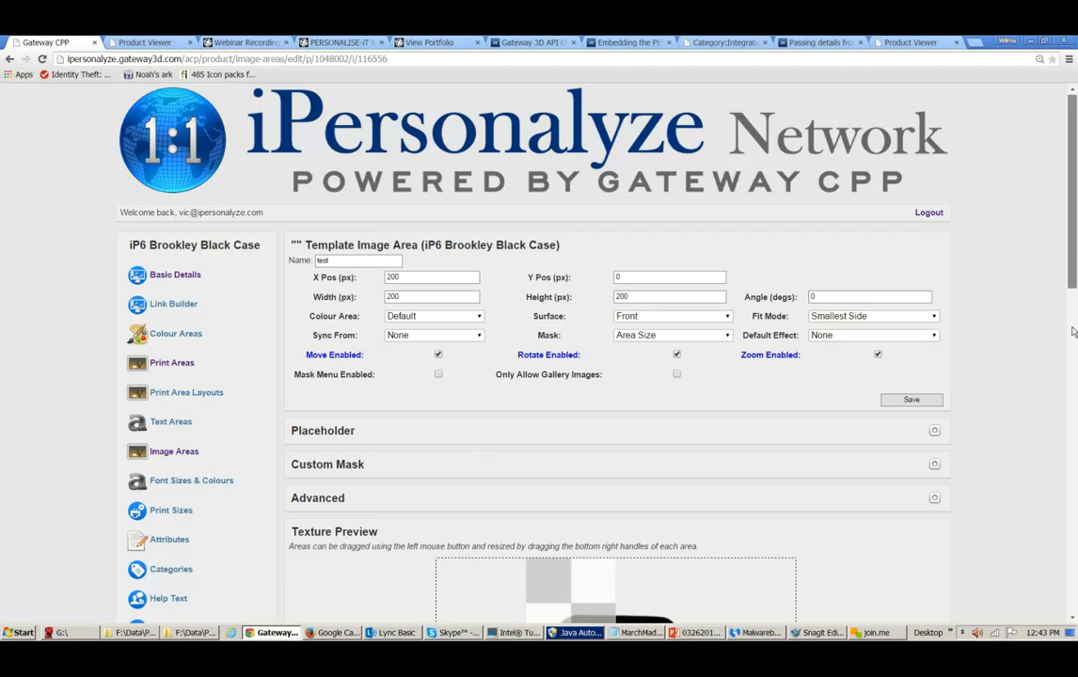
- Set the image area's Y position to 350 px
scroll(833, 343, "down", 4)
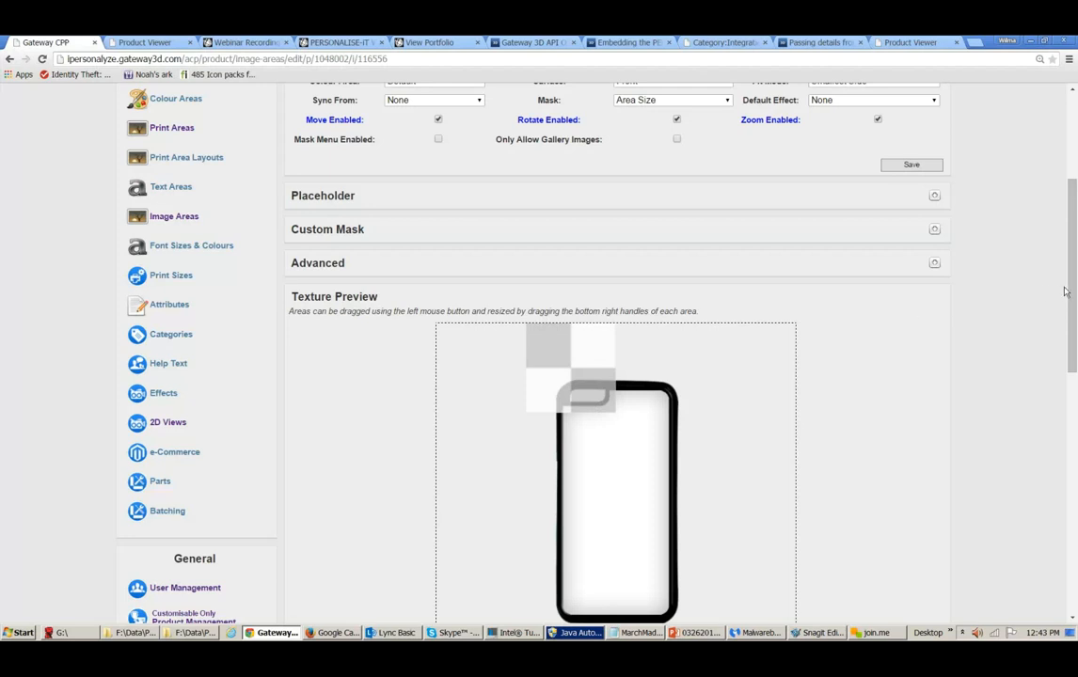
scroll(1061, 232, "up", 2)
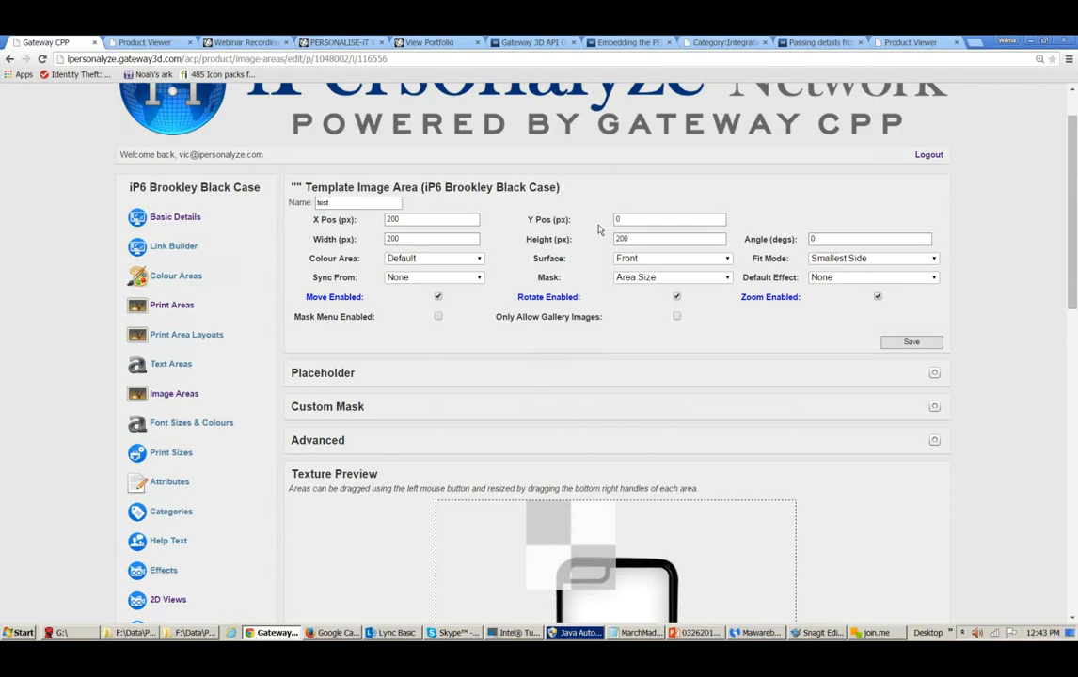
double_click(629, 218)
type("35")
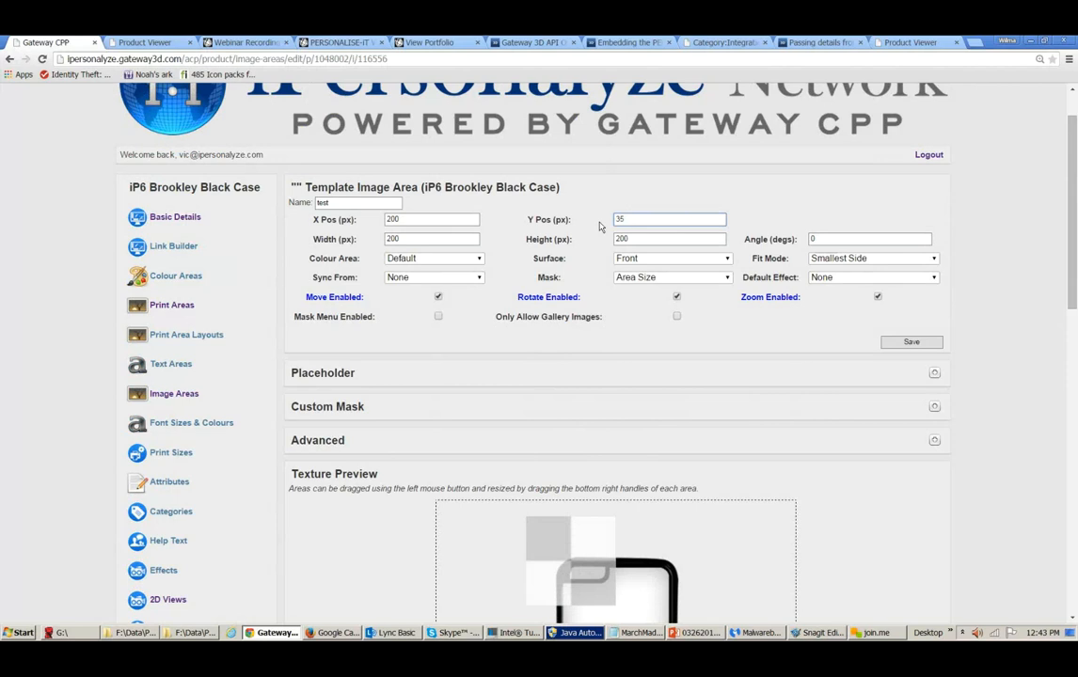
type("0")
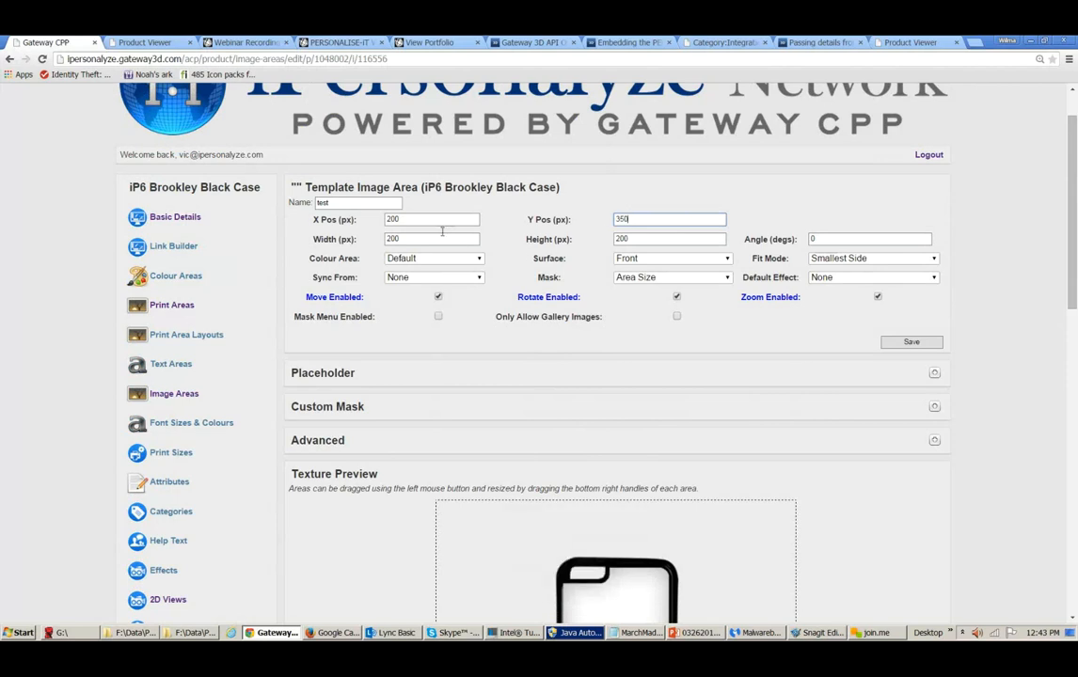
- Set the image area's X position to 204 px and try to save the image area
left_click(399, 218)
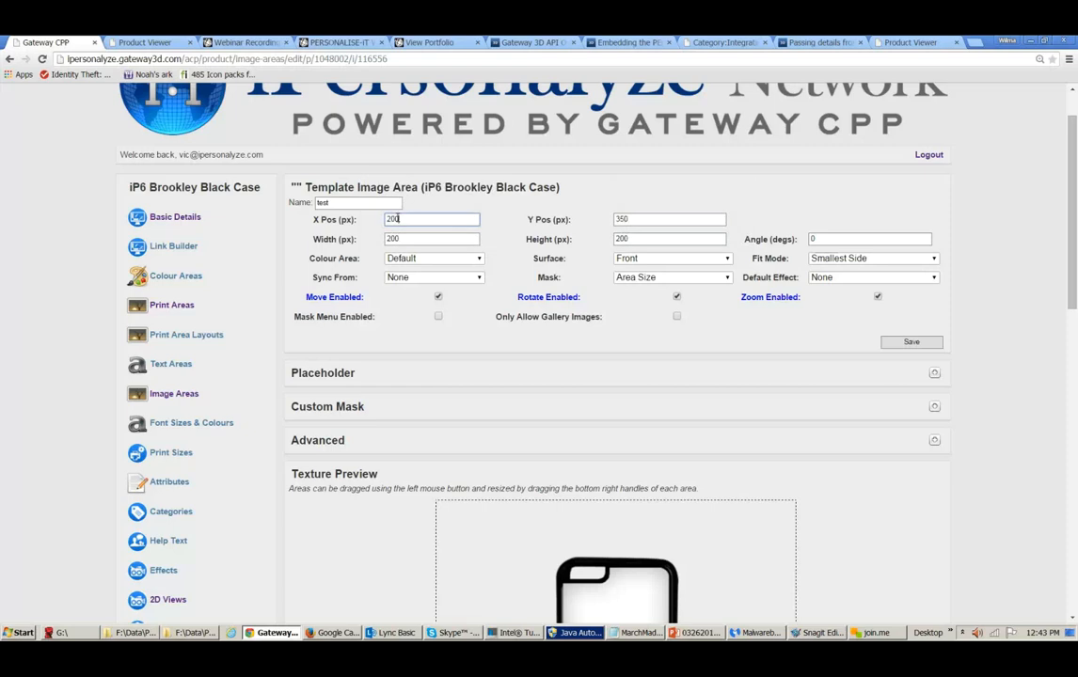
key("BackSpace")
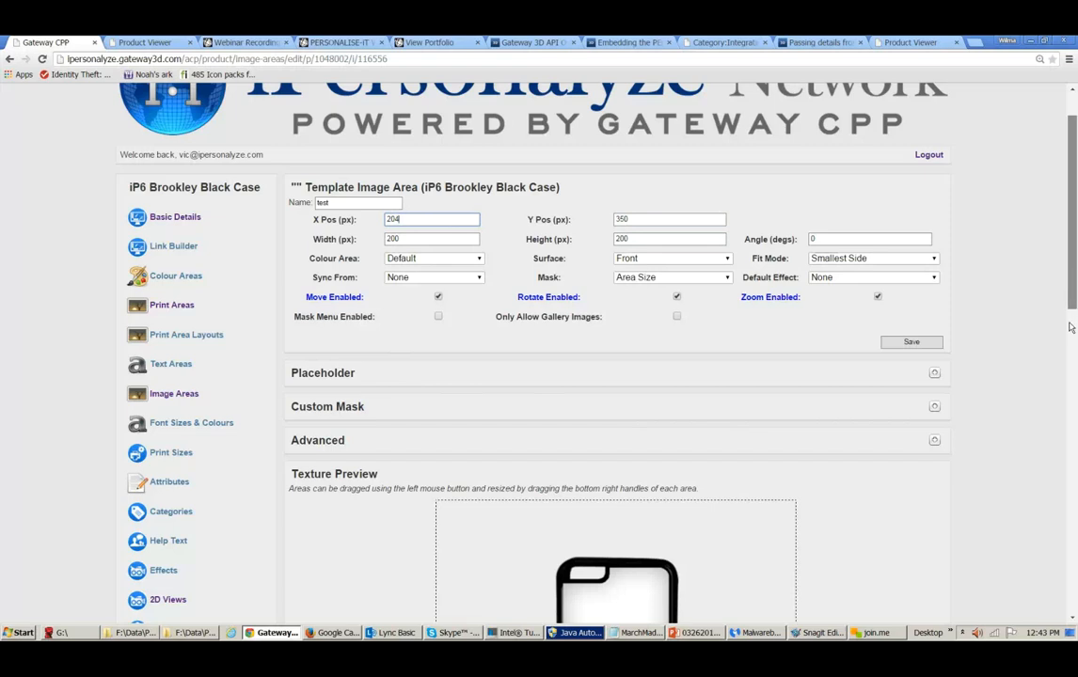
scroll(1069, 284, "down", 3)
scroll(1067, 310, "down", 5)
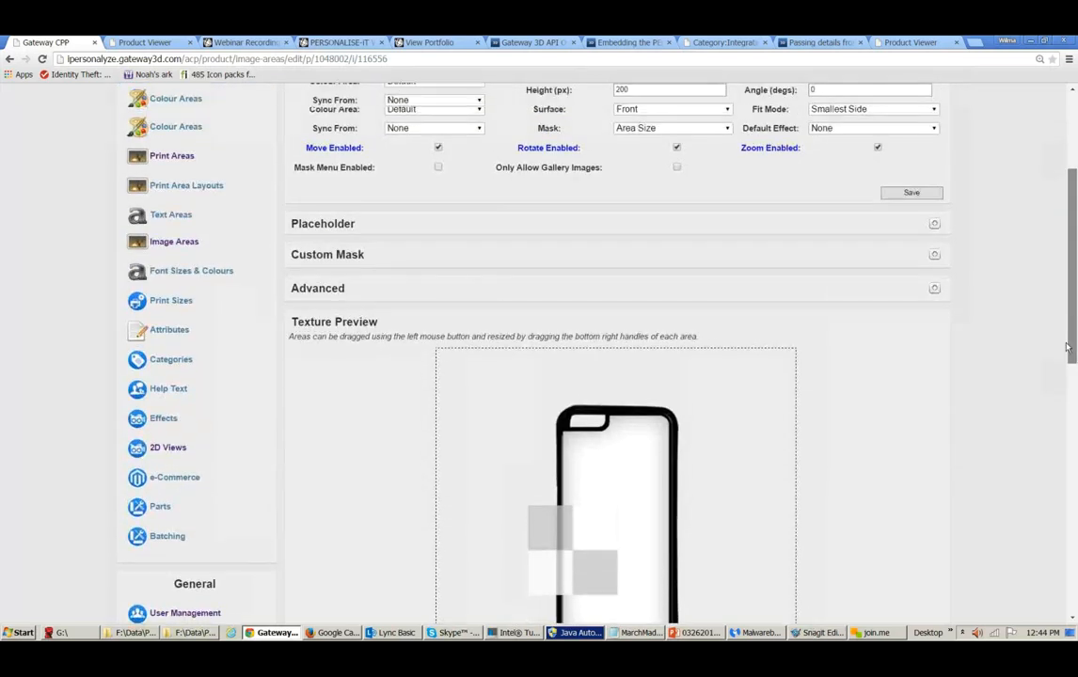
scroll(1065, 348, "down", 3)
scroll(1064, 363, "up", 5)
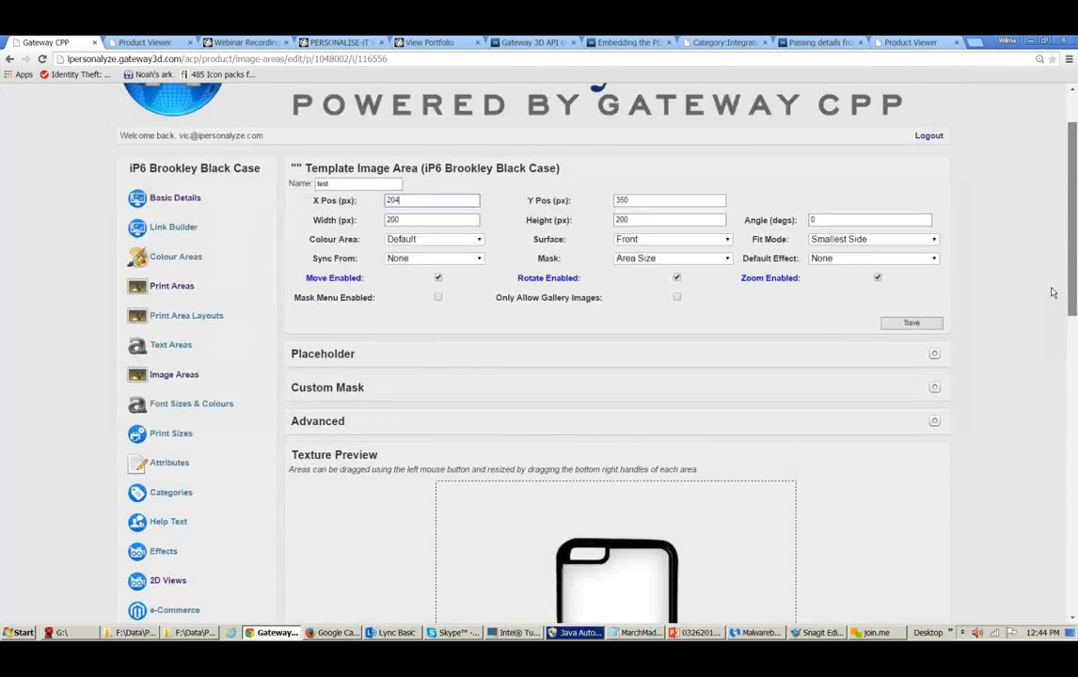
scroll(1051, 292, "down", 1)
left_click(937, 319)
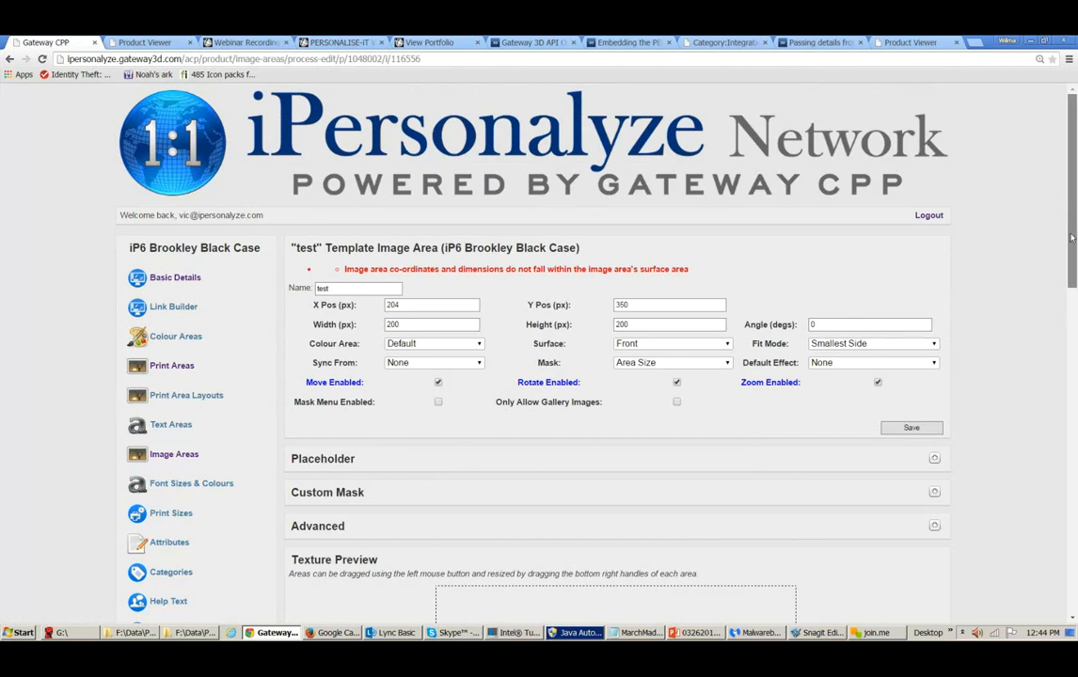
- Set the image area's X position to 300 px and save the image area
left_click_drag(1069, 212, 1075, 315)
scroll(1075, 315, "up", 2)
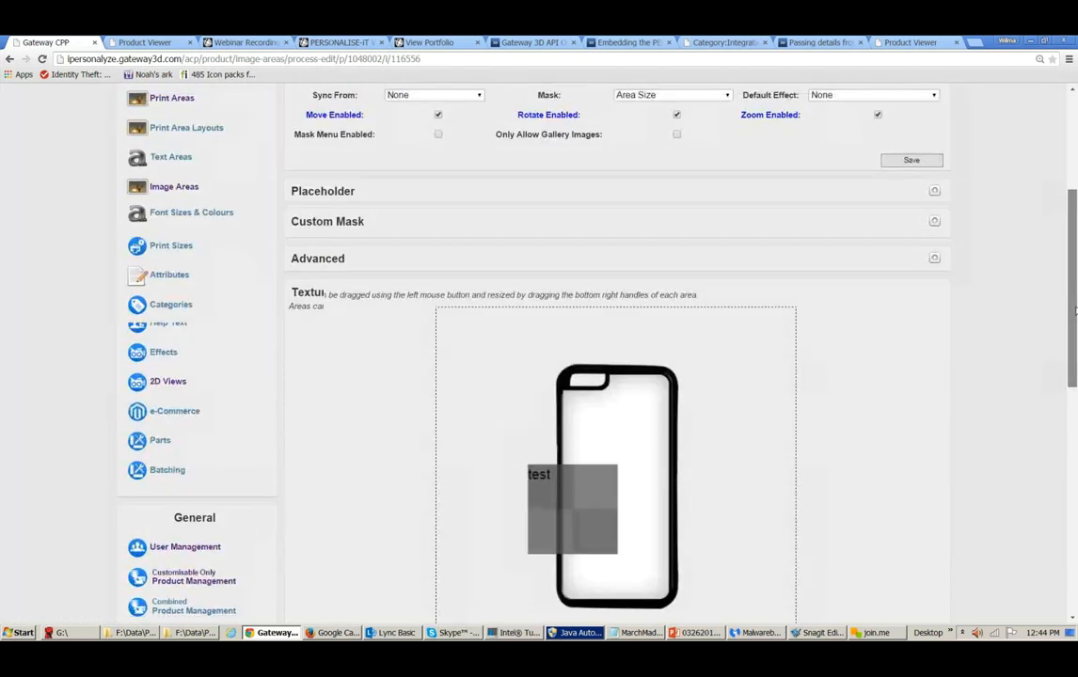
scroll(1066, 283, "up", 3)
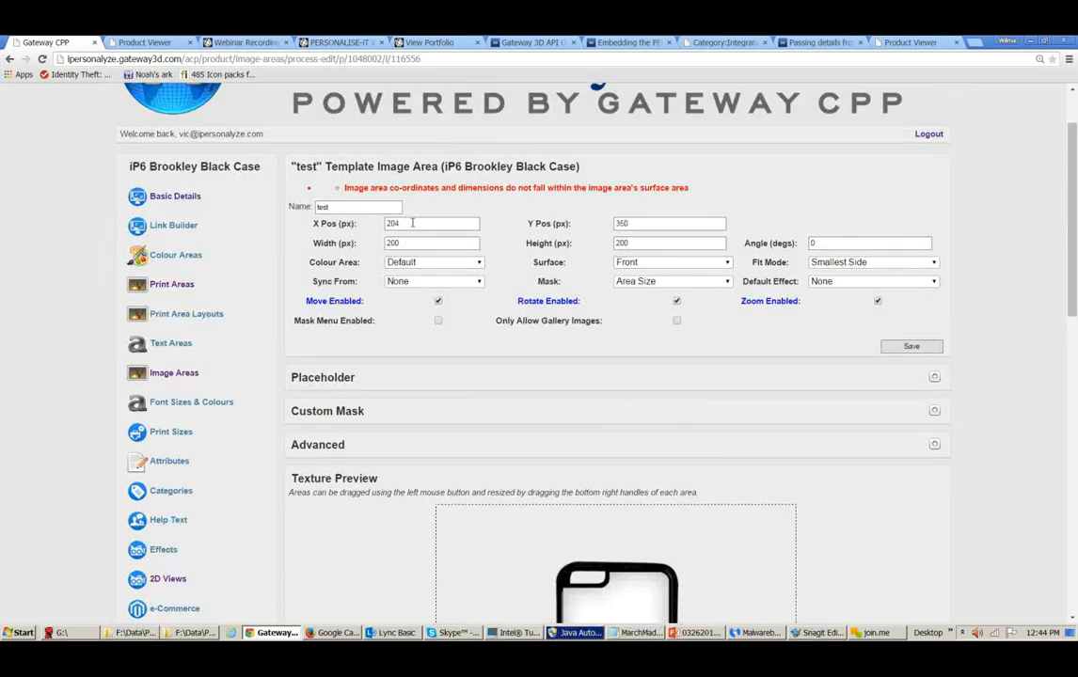
left_click_drag(408, 222, 362, 224)
type("300")
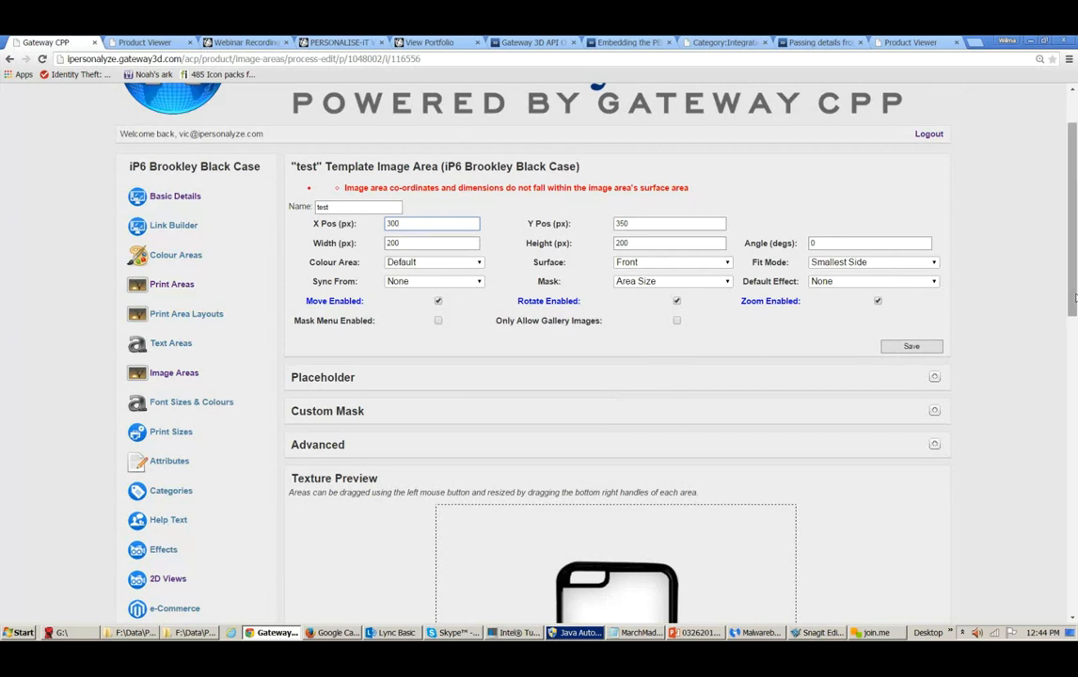
left_click_drag(1075, 298, 1072, 342)
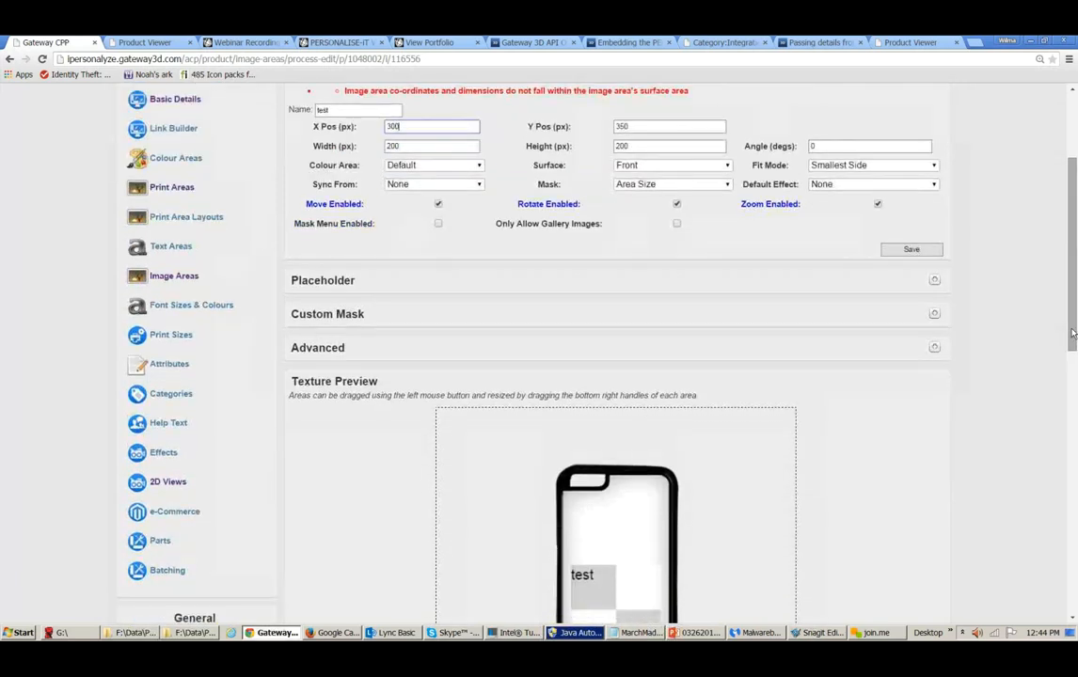
left_click(916, 252)
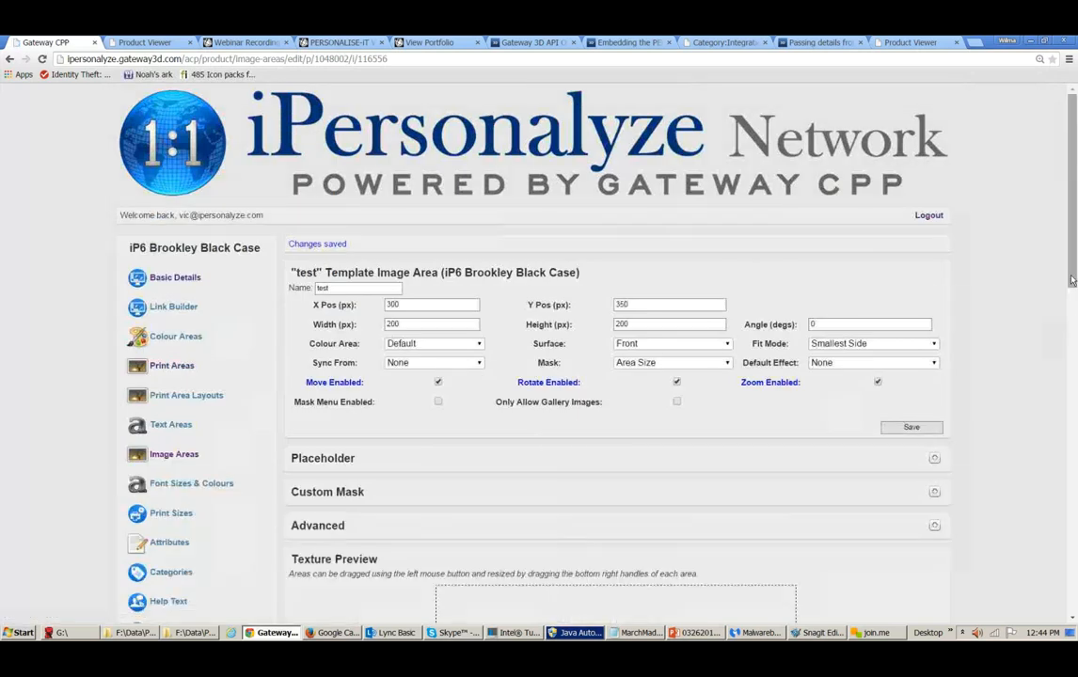
- Return to the product's image areas list and delete the test image area
left_click_drag(1071, 279, 1074, 322)
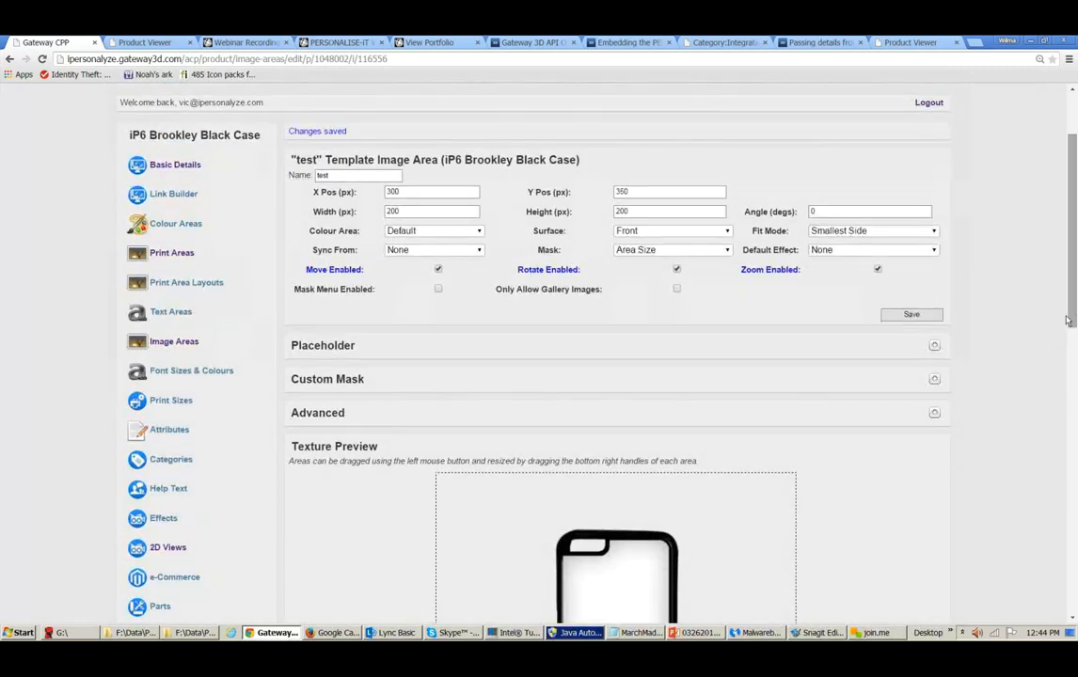
left_click(185, 344)
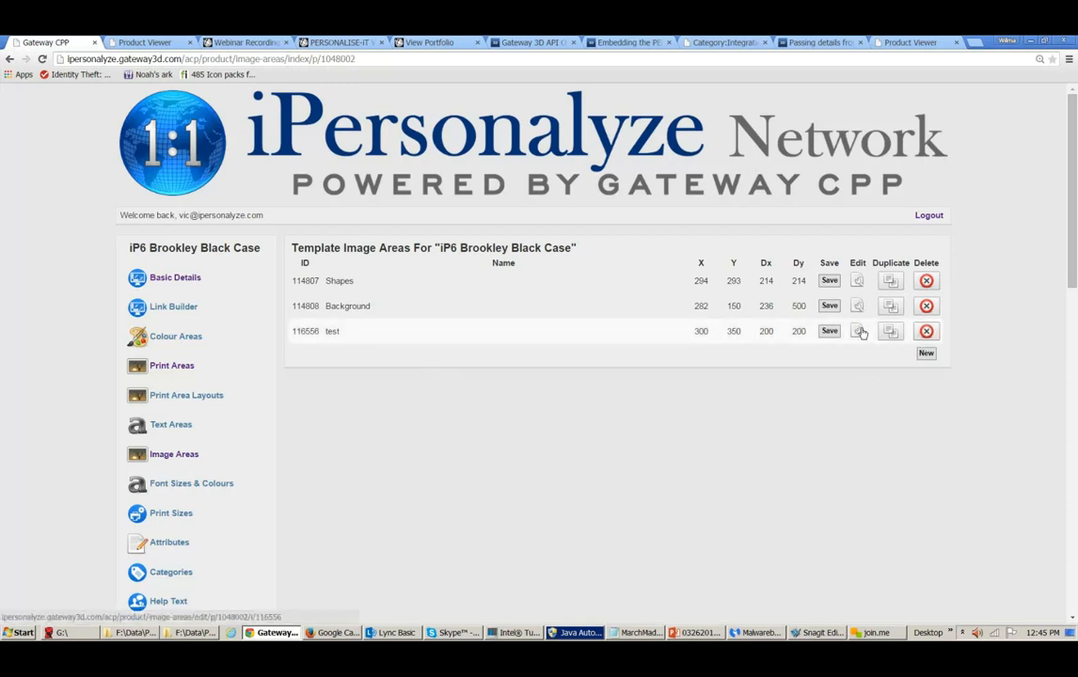
left_click(926, 332)
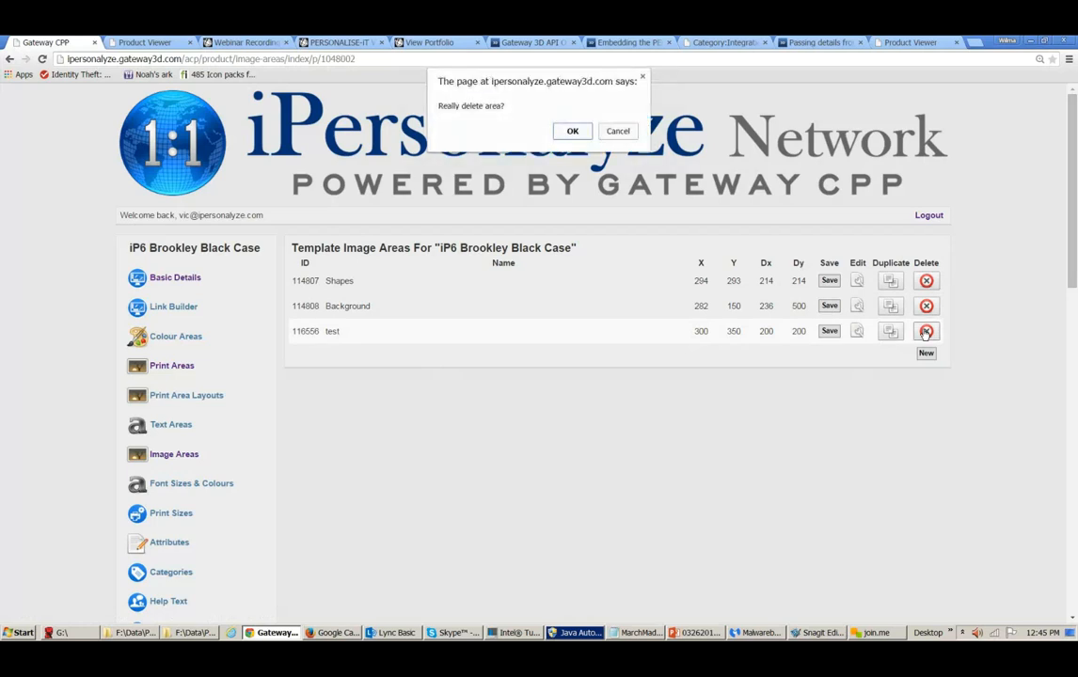
left_click(572, 132)
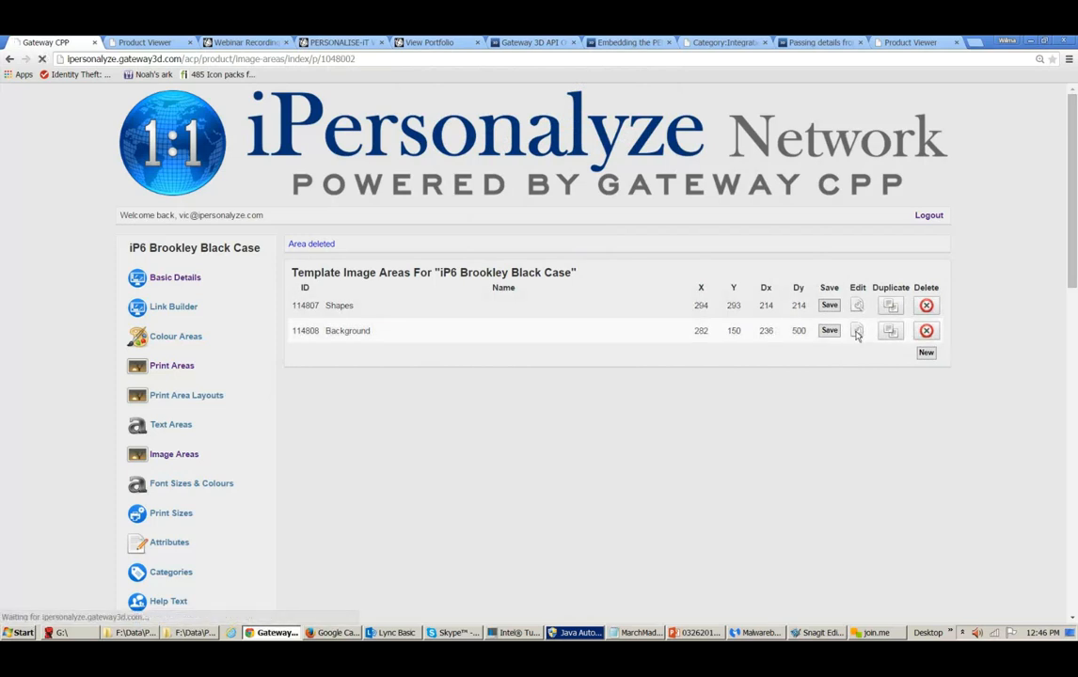
- Open the Background image area for editing and expand its Placeholder, Advanced and Custom Mask sections
left_click(857, 332)
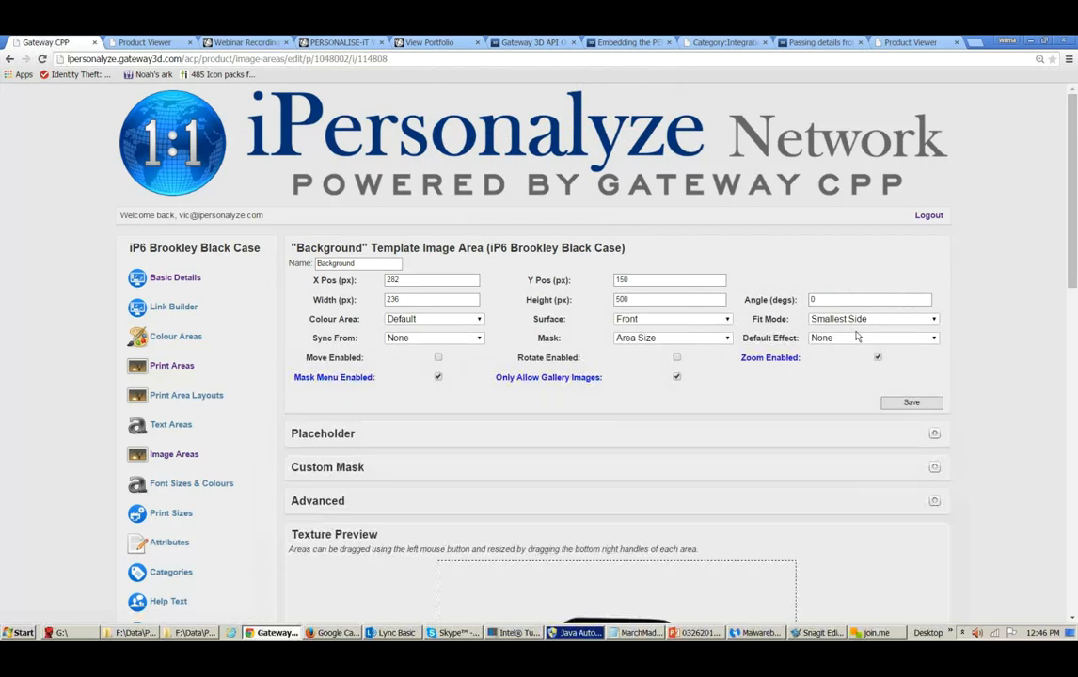
left_click(934, 435)
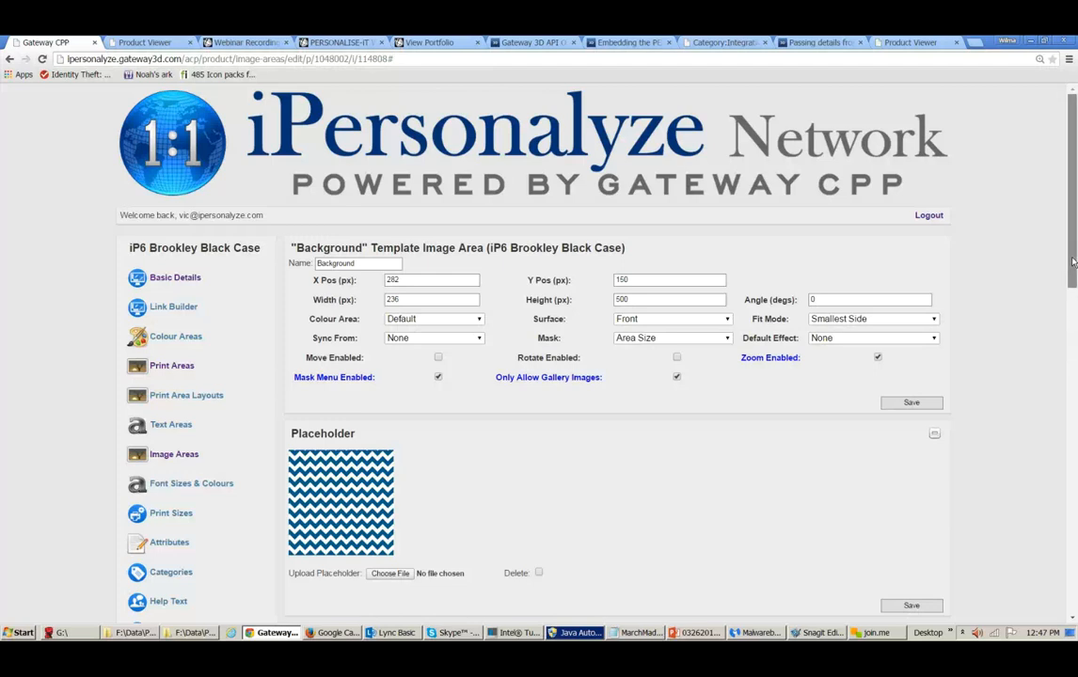
left_click_drag(1073, 261, 1068, 302)
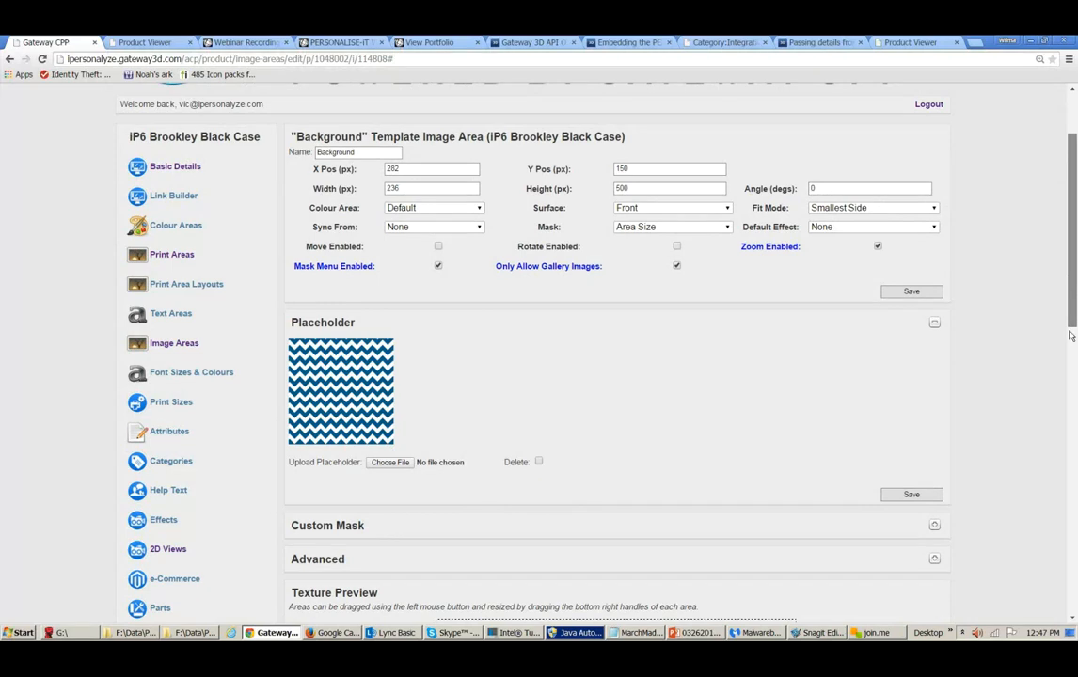
mouse_move(1067, 301)
left_mouse_down()
mouse_move(1072, 381)
mouse_move(1061, 298)
left_mouse_up()
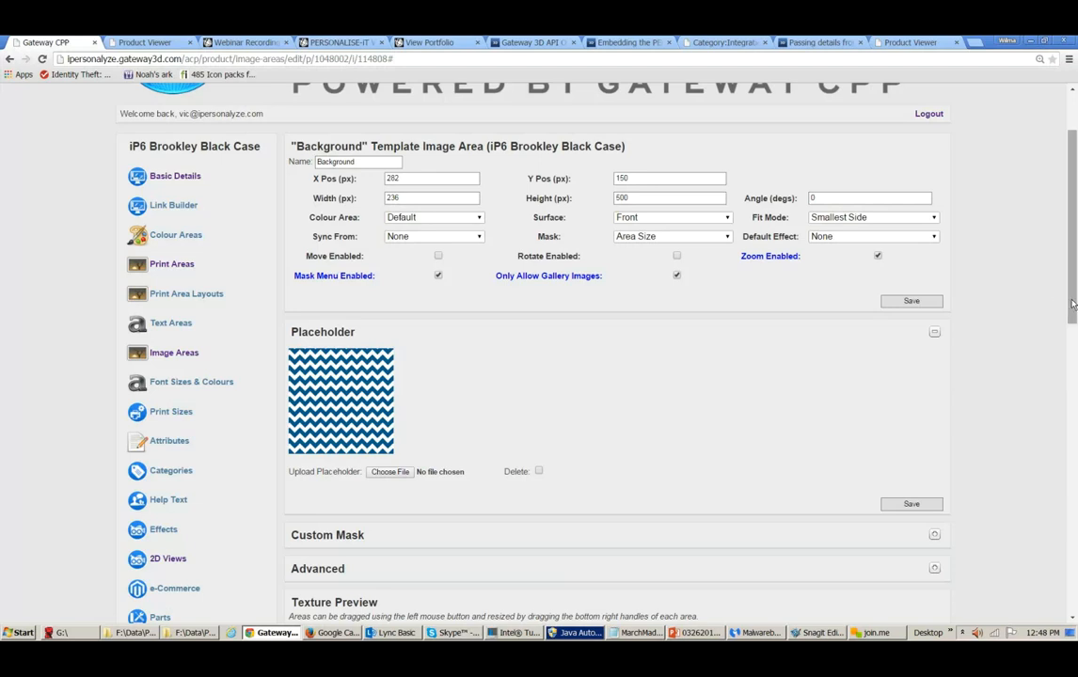
scroll(989, 358, "down", 3)
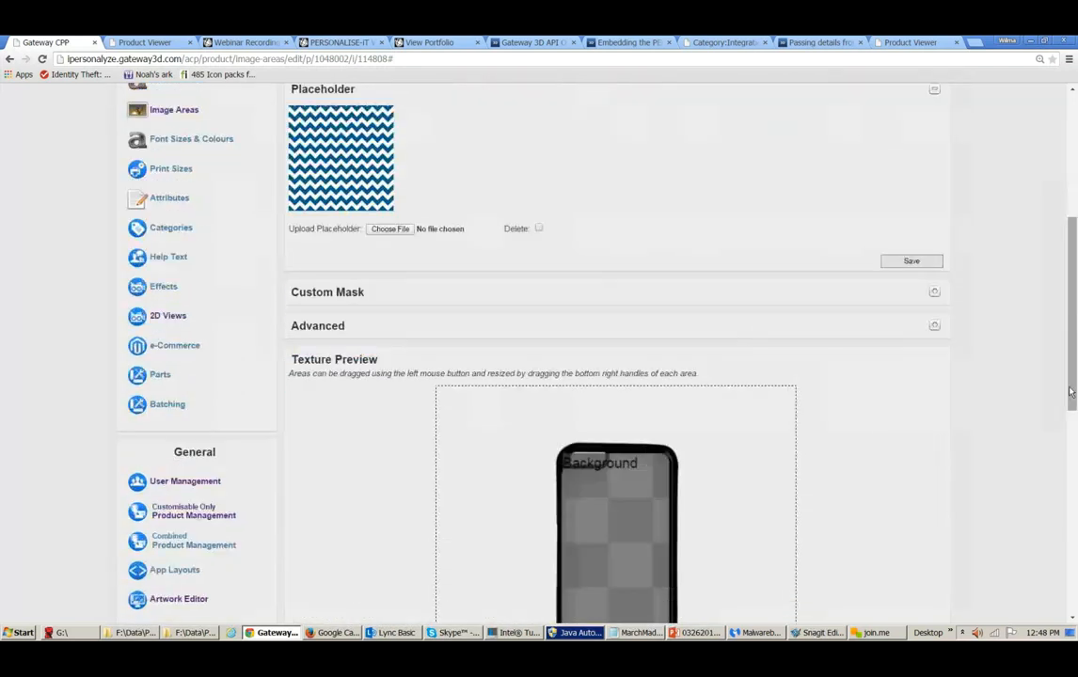
left_click(935, 327)
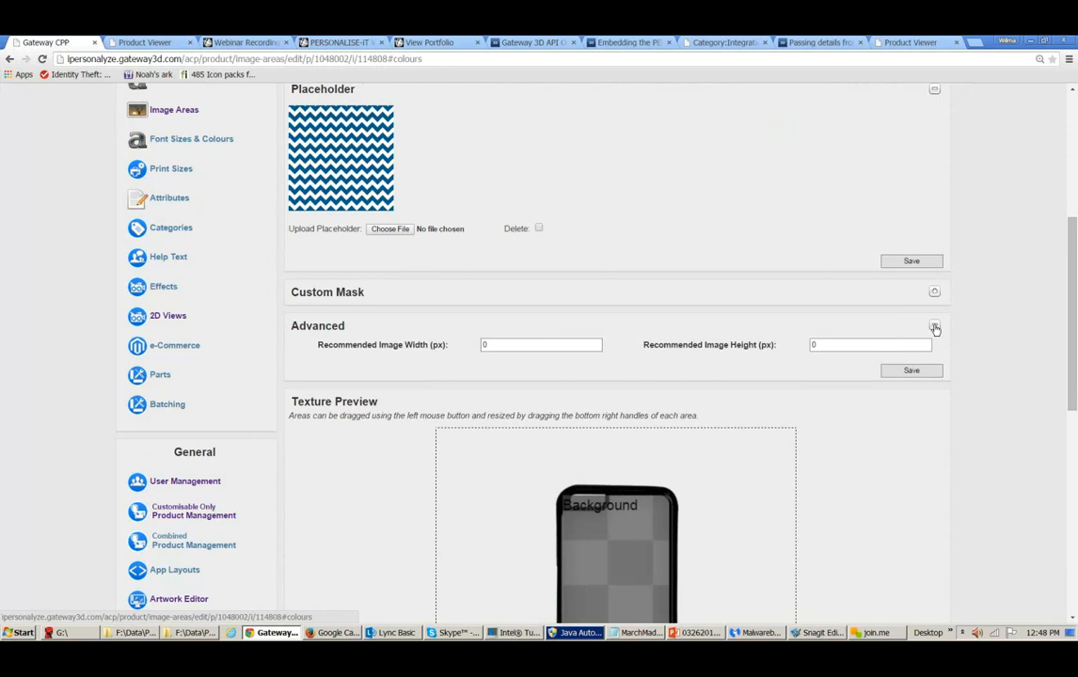
left_click(935, 328)
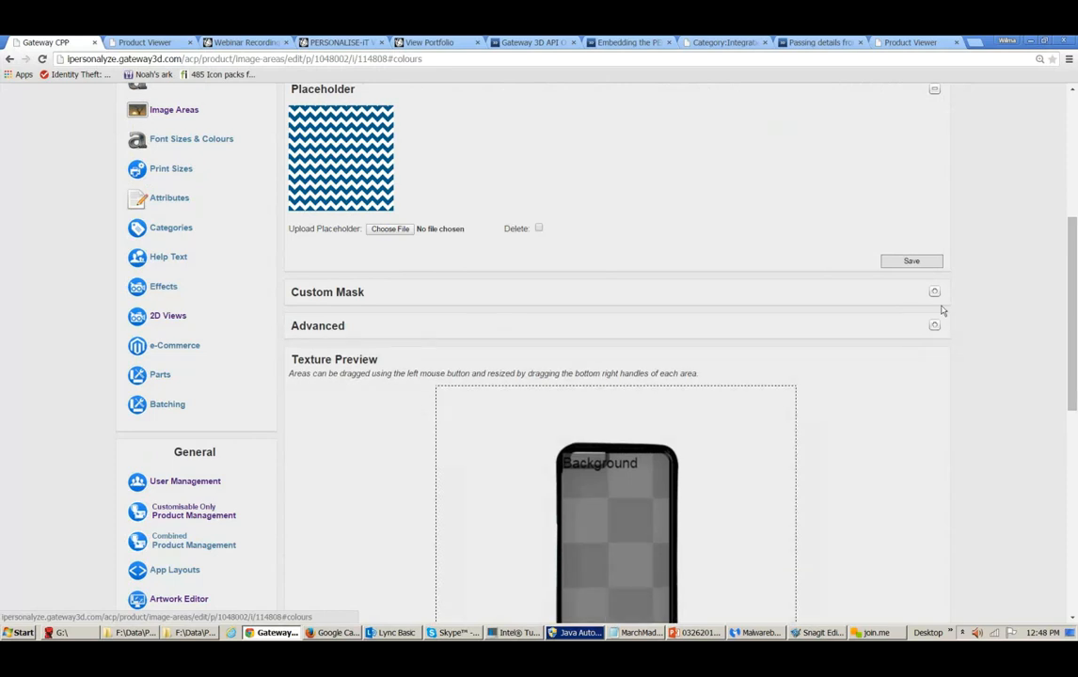
left_click(937, 295)
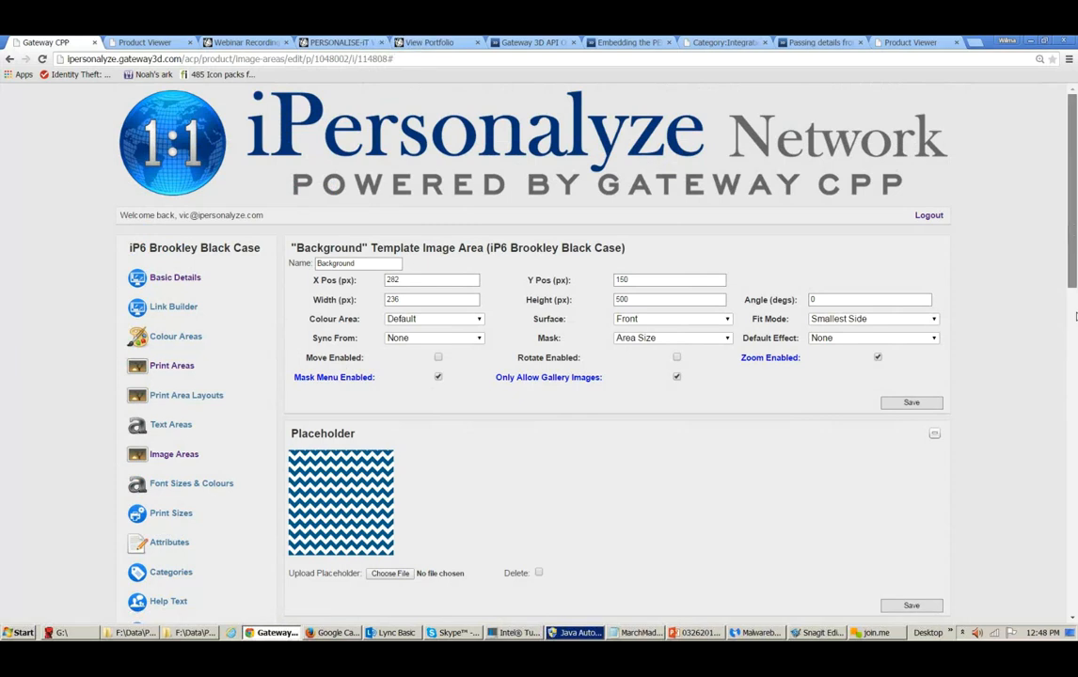
- Open the product's Effects settings and review the available effects
mouse_move(1075, 231)
left_mouse_down()
mouse_move(1075, 318)
mouse_move(1060, 245)
left_mouse_up()
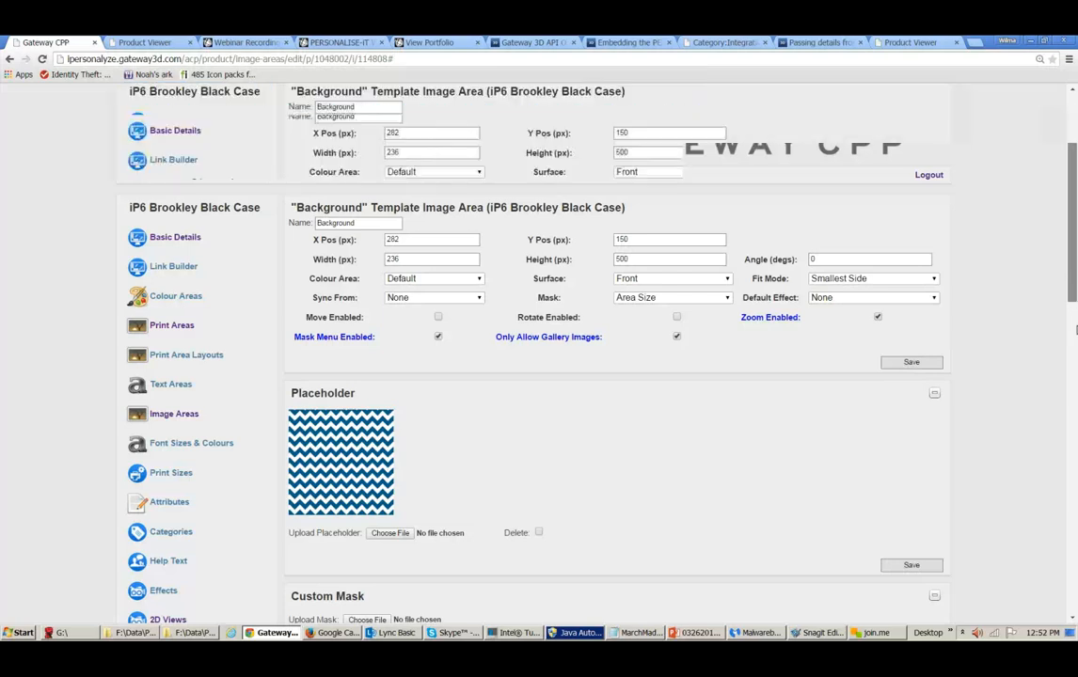
left_click_drag(1074, 275, 1076, 362)
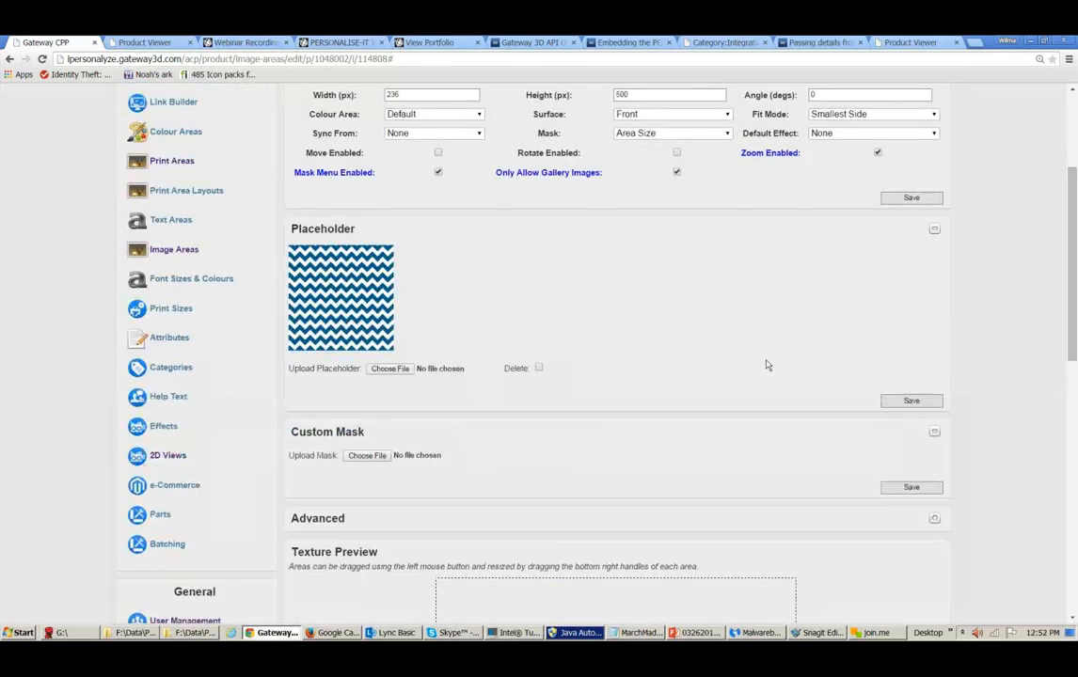
left_click(157, 429)
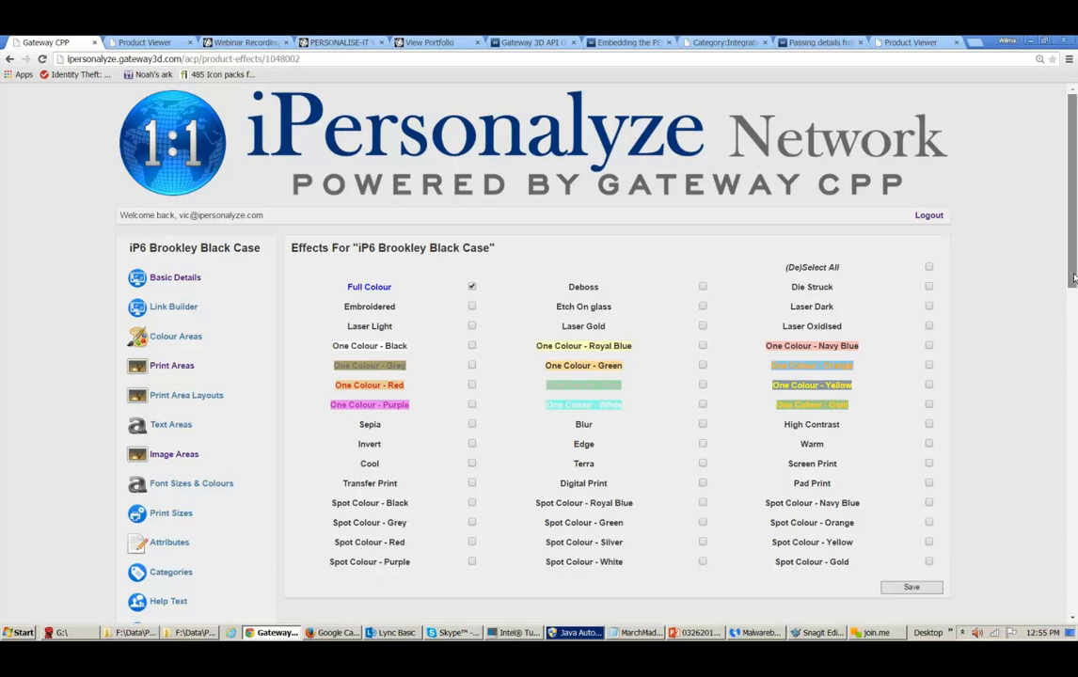
left_click_drag(1075, 279, 1070, 418)
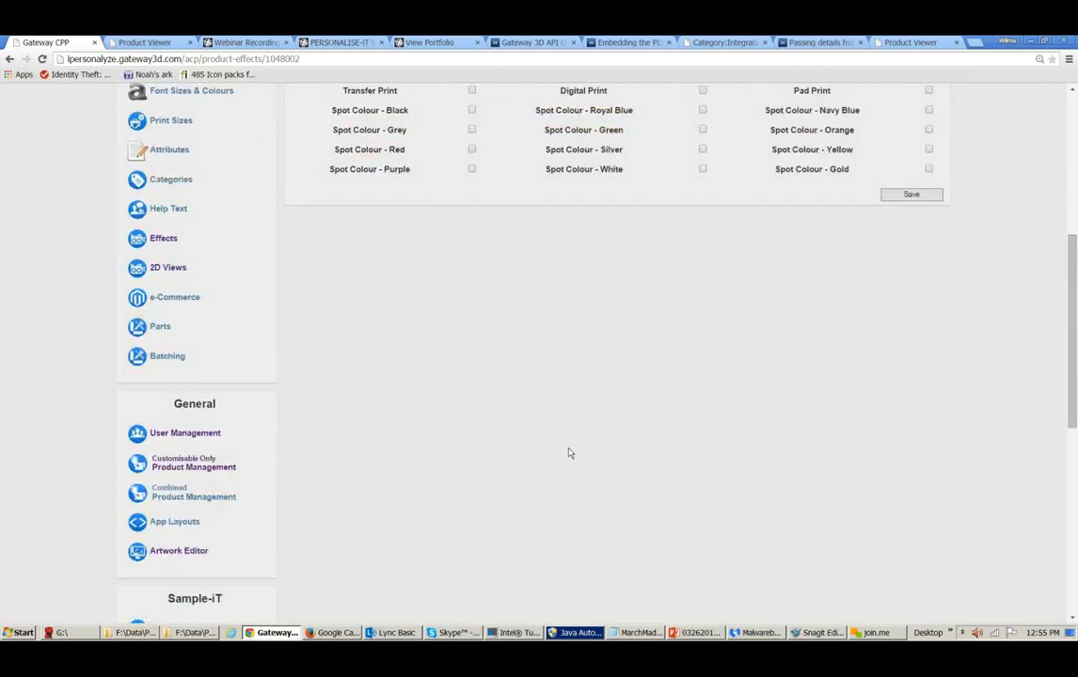
- Open Customisable Only Product Management, search products by name for shirt, and browse the results
left_click(217, 442)
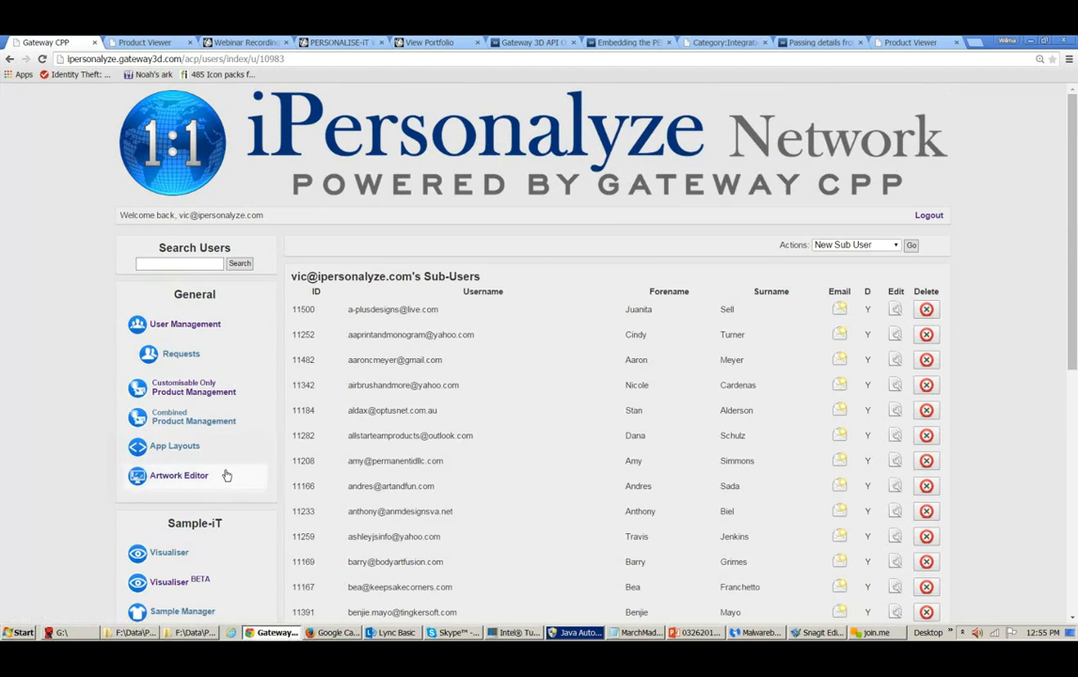
left_click(228, 399)
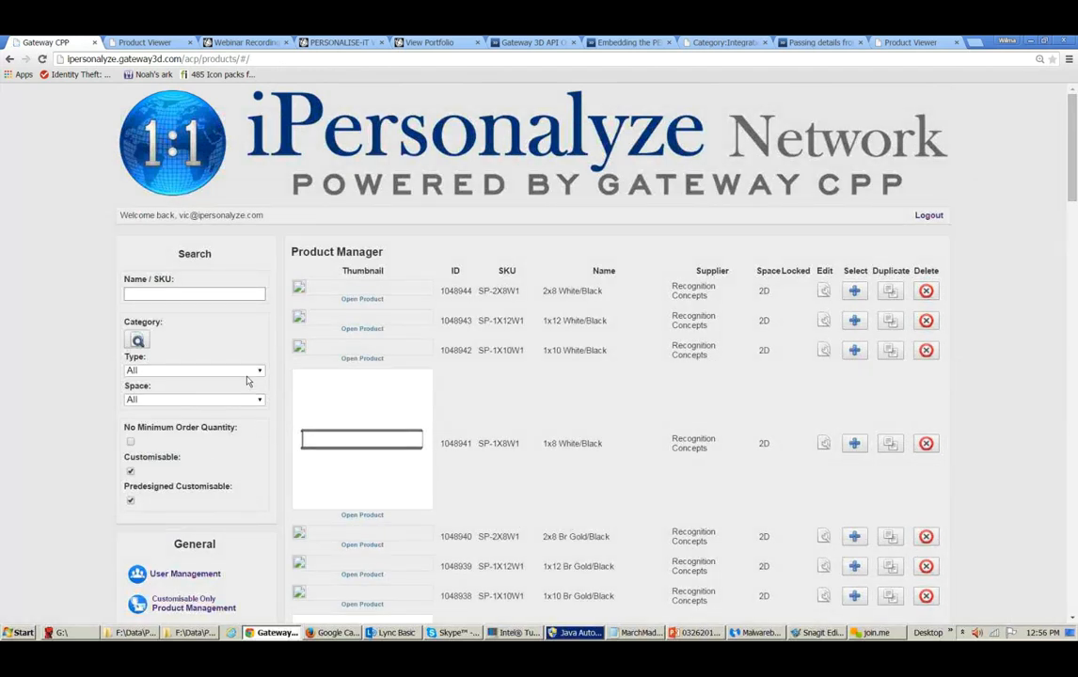
left_click(223, 292)
type("sh")
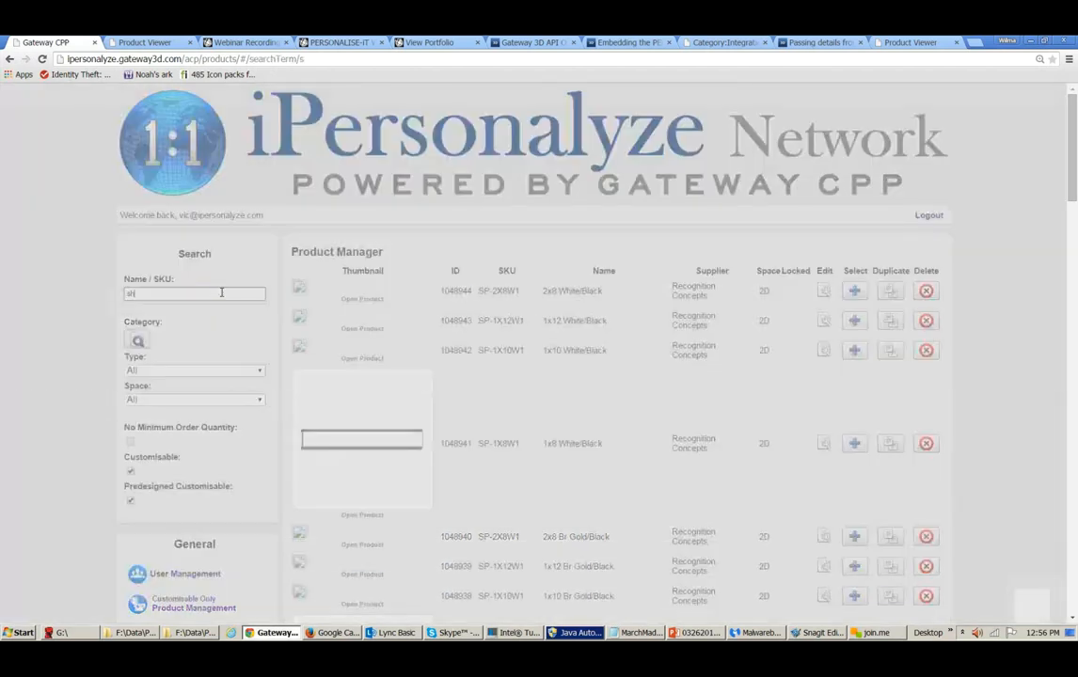
type("irt")
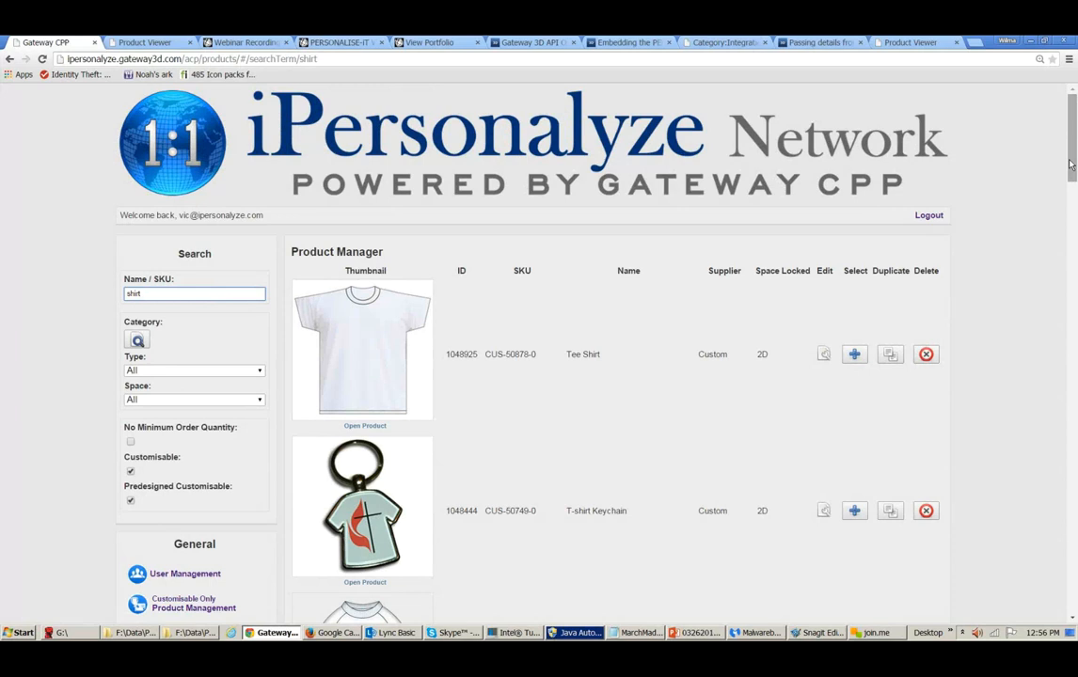
scroll(1069, 164, "down", 1)
scroll(1072, 235, "down", 2)
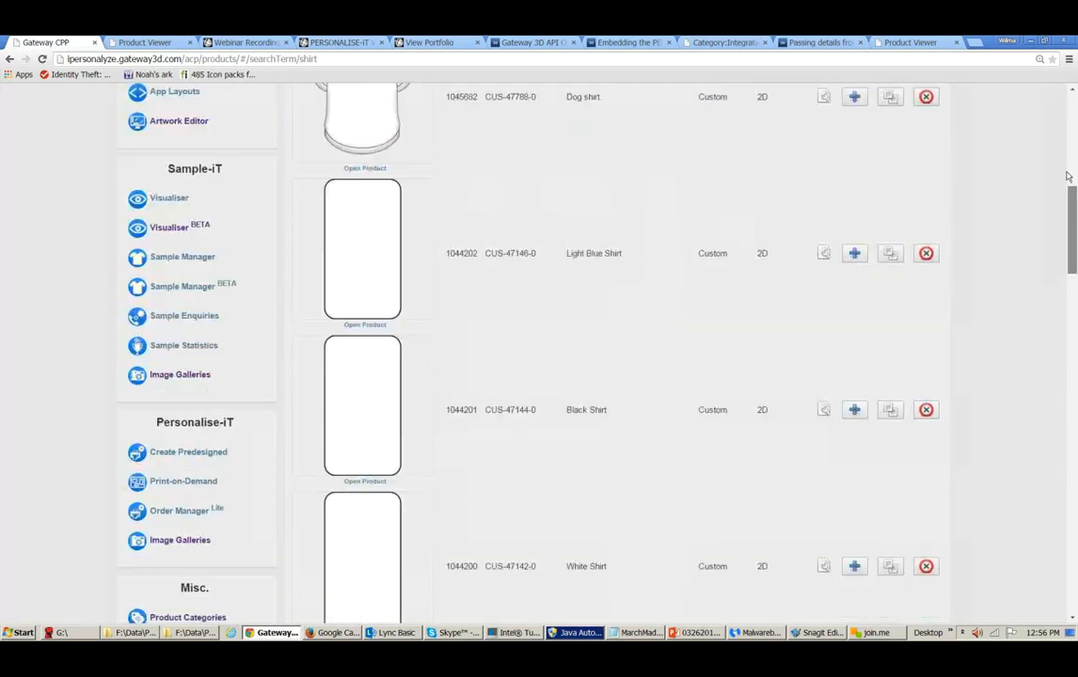
scroll(1067, 188, "up", 5)
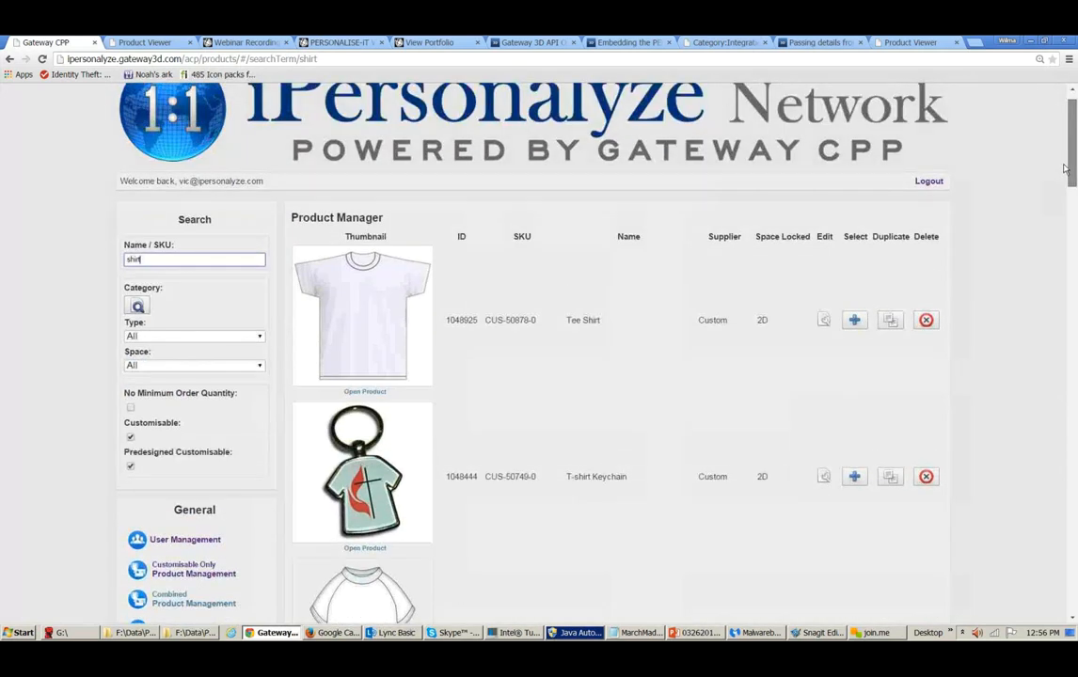
scroll(1064, 168, "up", 1)
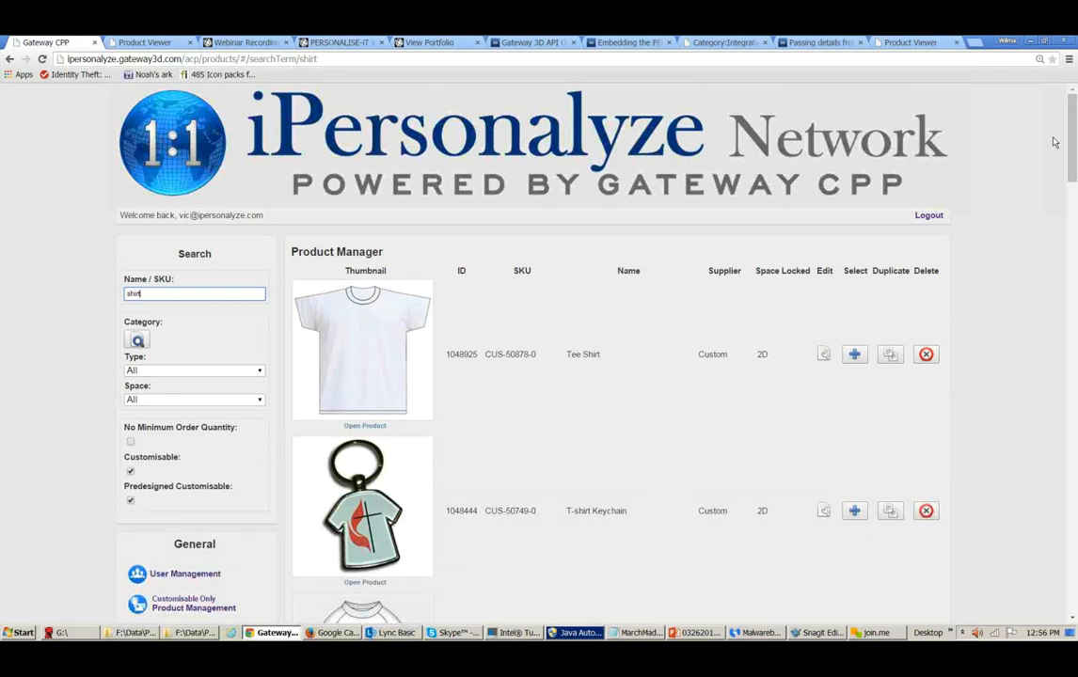